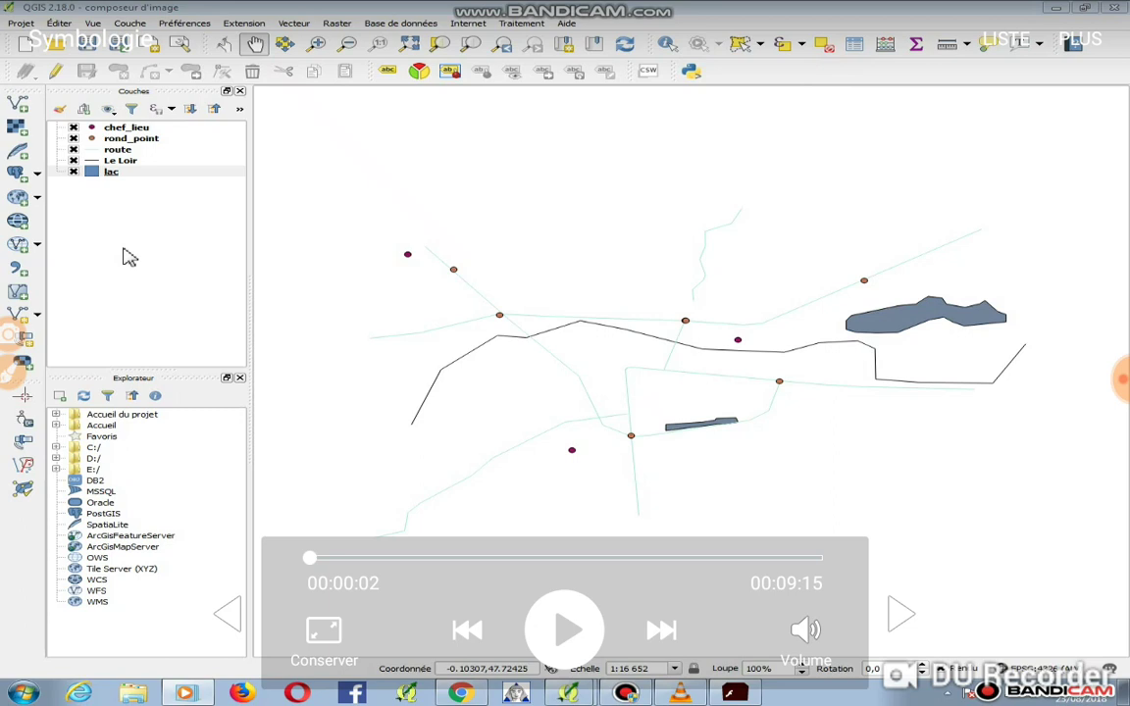
left_click(567, 629)
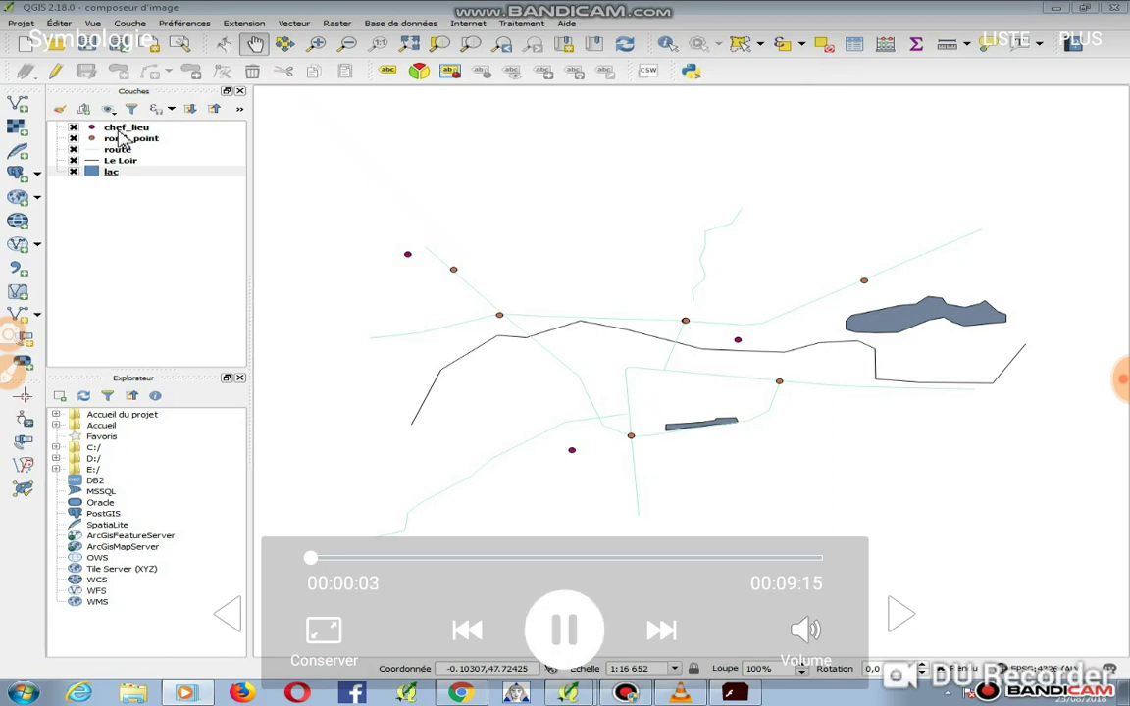
left_click(567, 628)
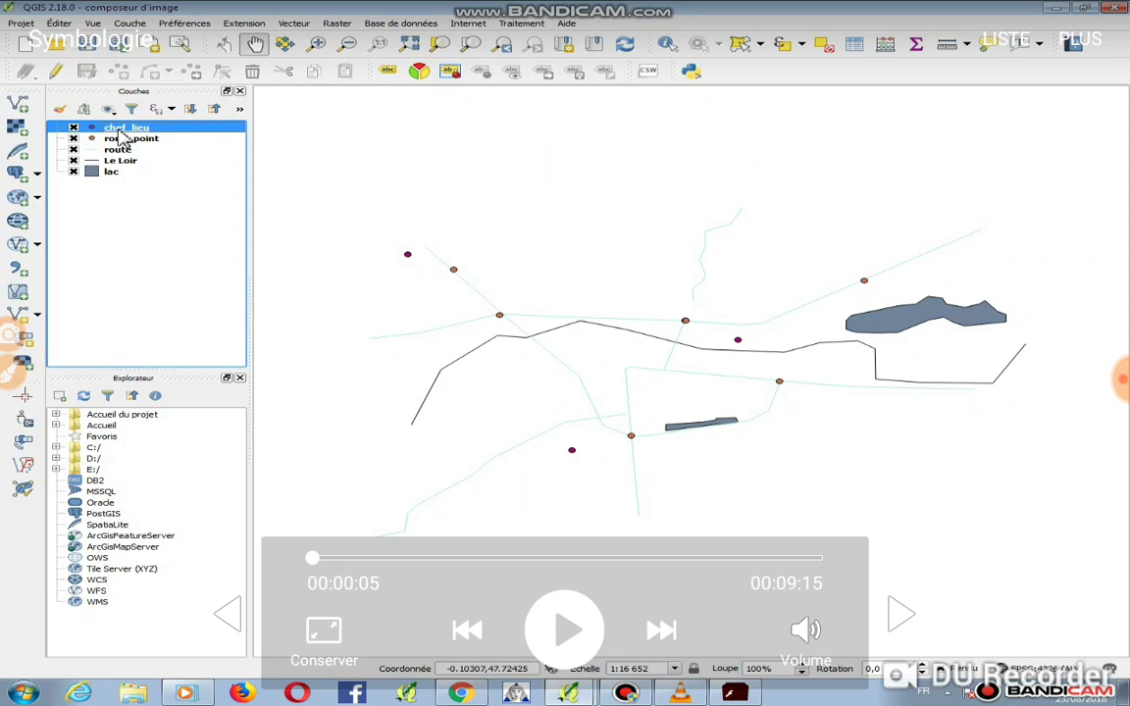
left_click(567, 629)
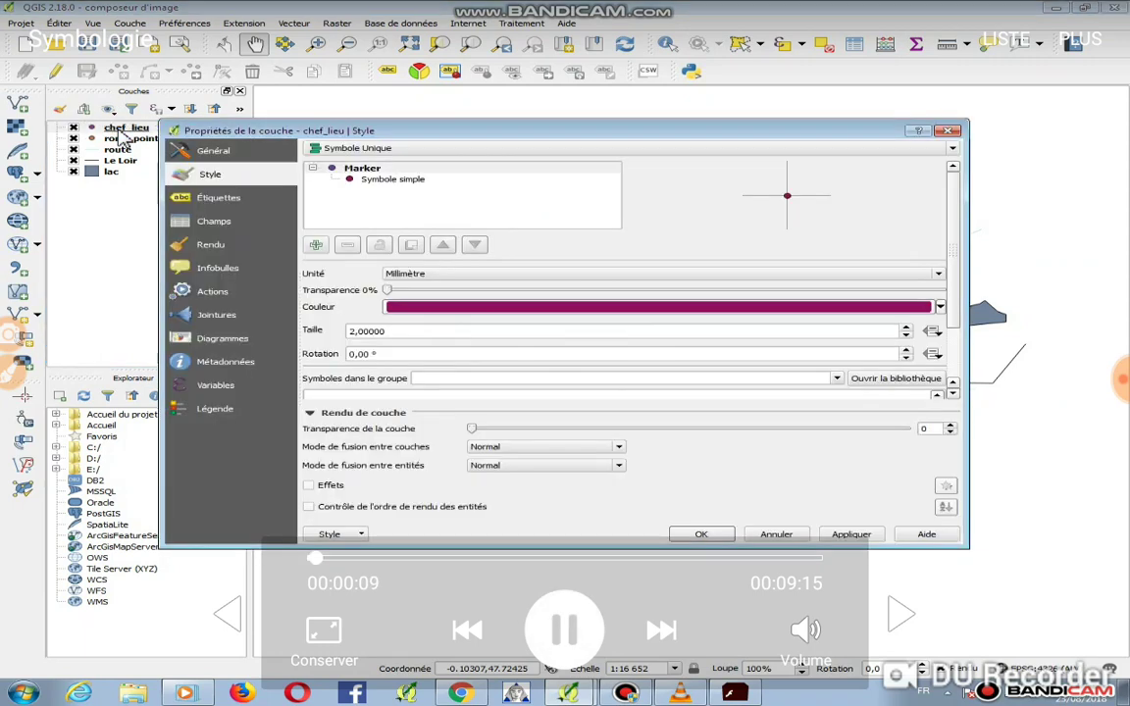
key("space")
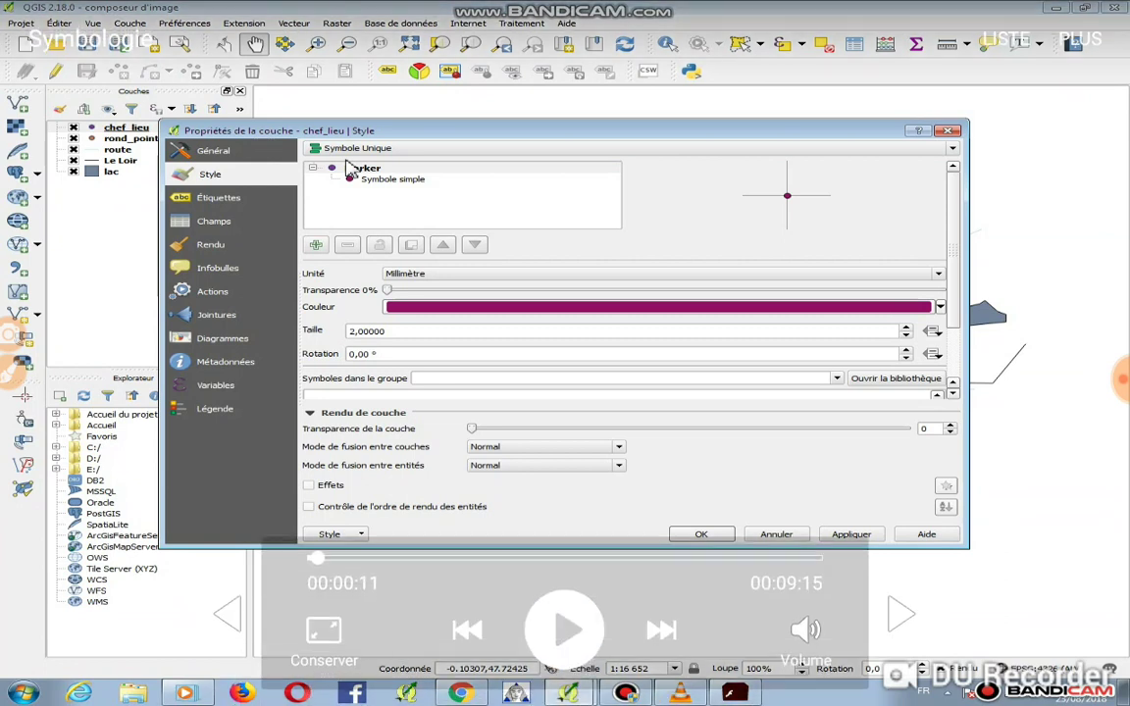
key("space")
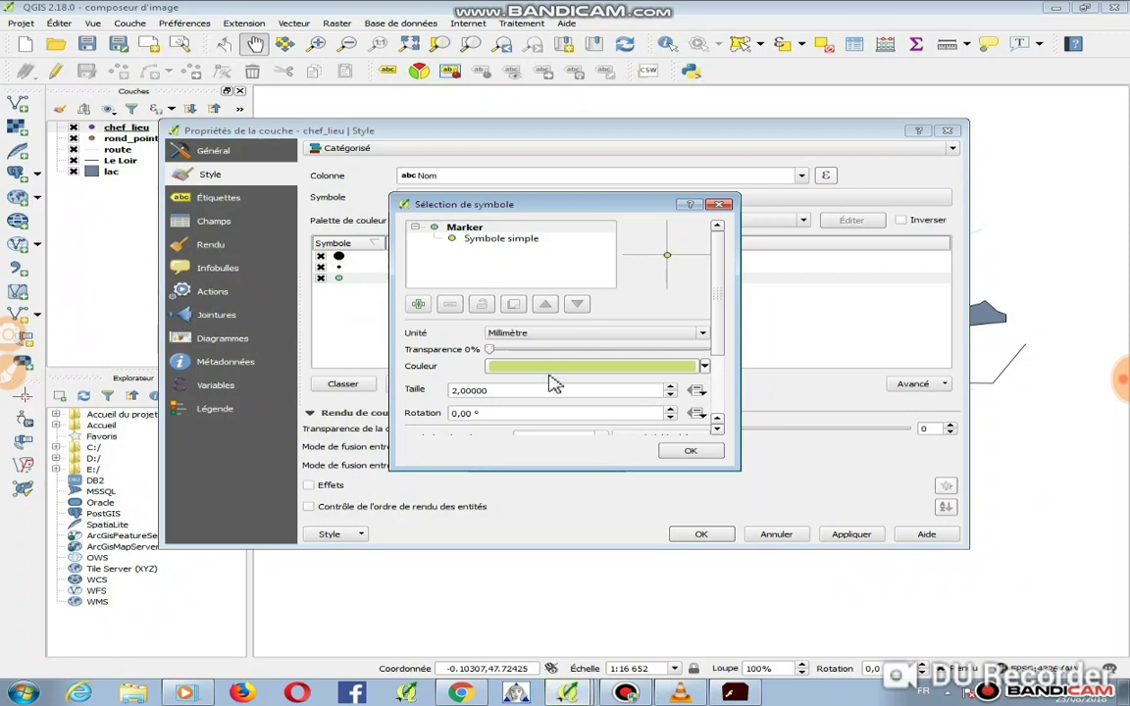
- Recolour the la Pionnière marker of the chef_lieu layer to near-black #040502 and reduce its size
left_click(555, 381)
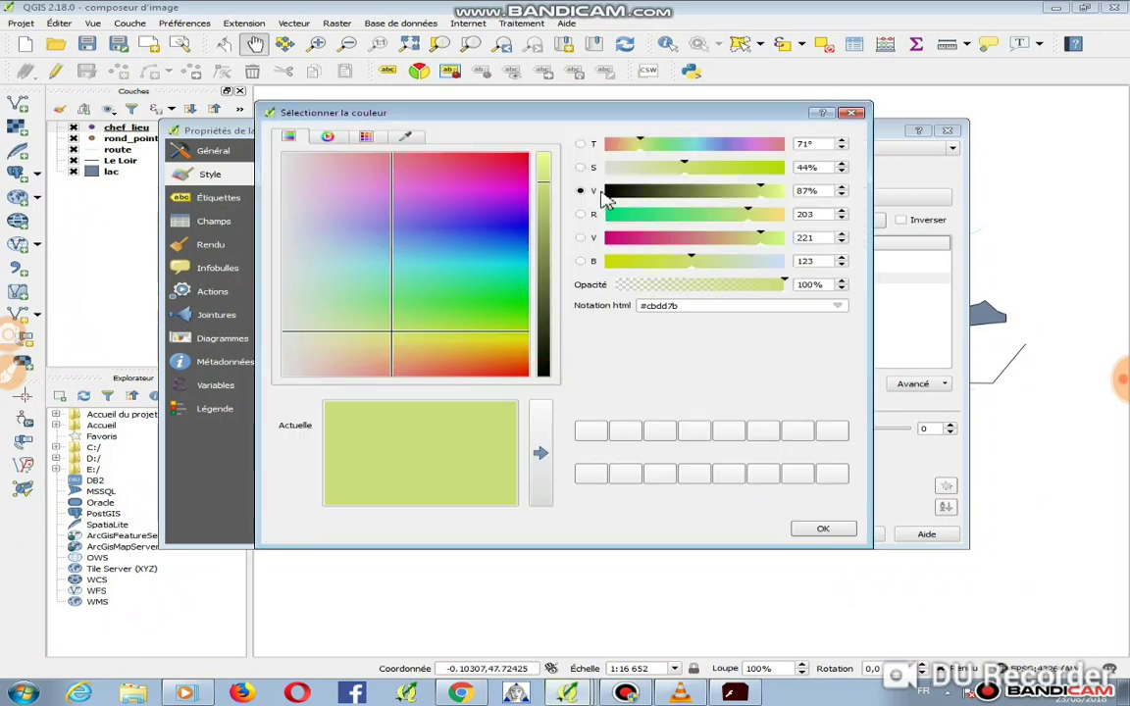
left_click(610, 191)
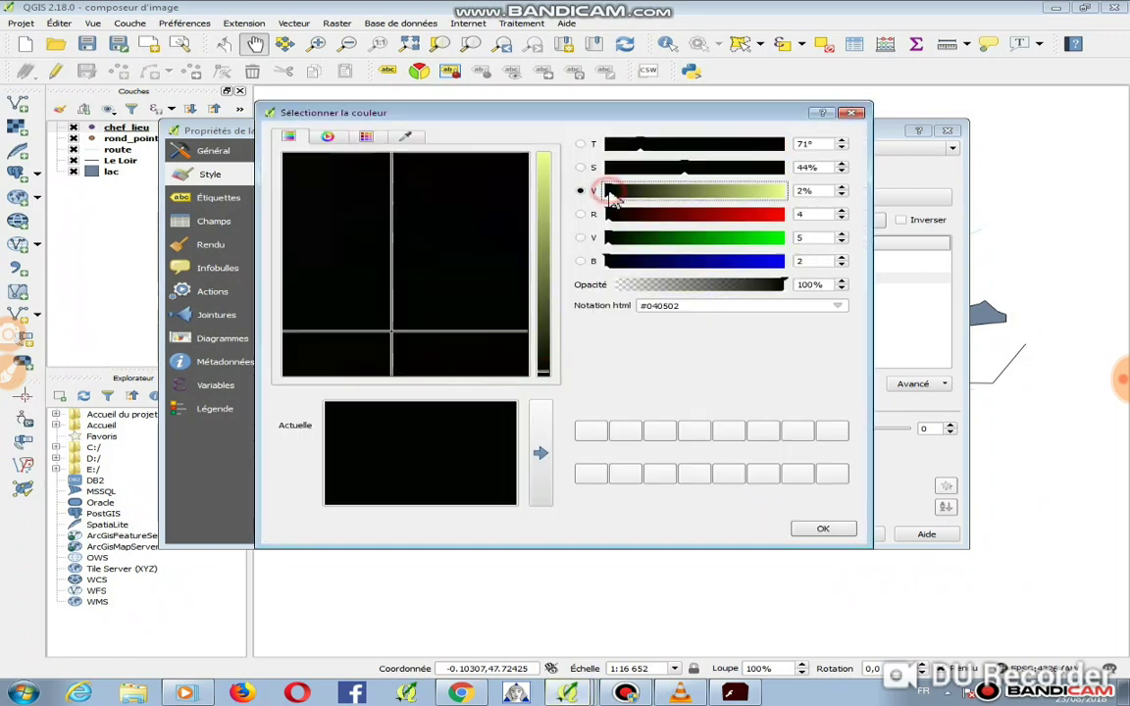
left_click(816, 531)
left_click(670, 396)
left_click(670, 395)
left_click(670, 395)
left_click(670, 395)
left_click(670, 396)
left_click(684, 453)
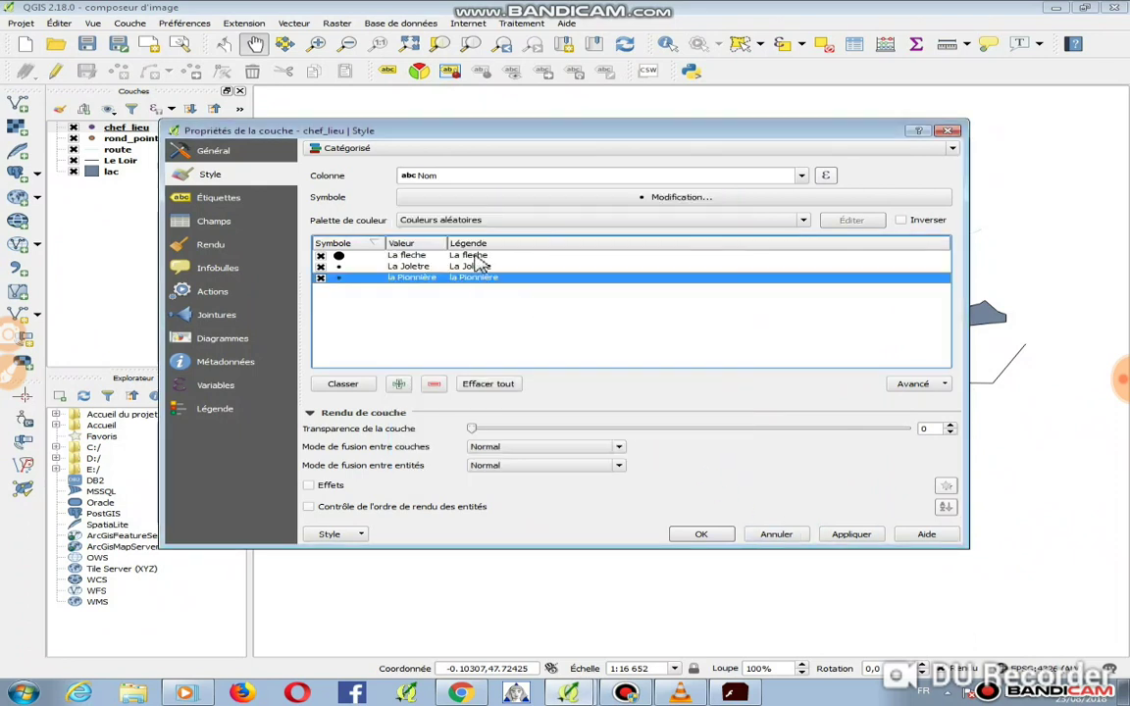
- Change the legend text of the La fleche category to LA FLECHE and apply the chef_lieu style
double_click(474, 256)
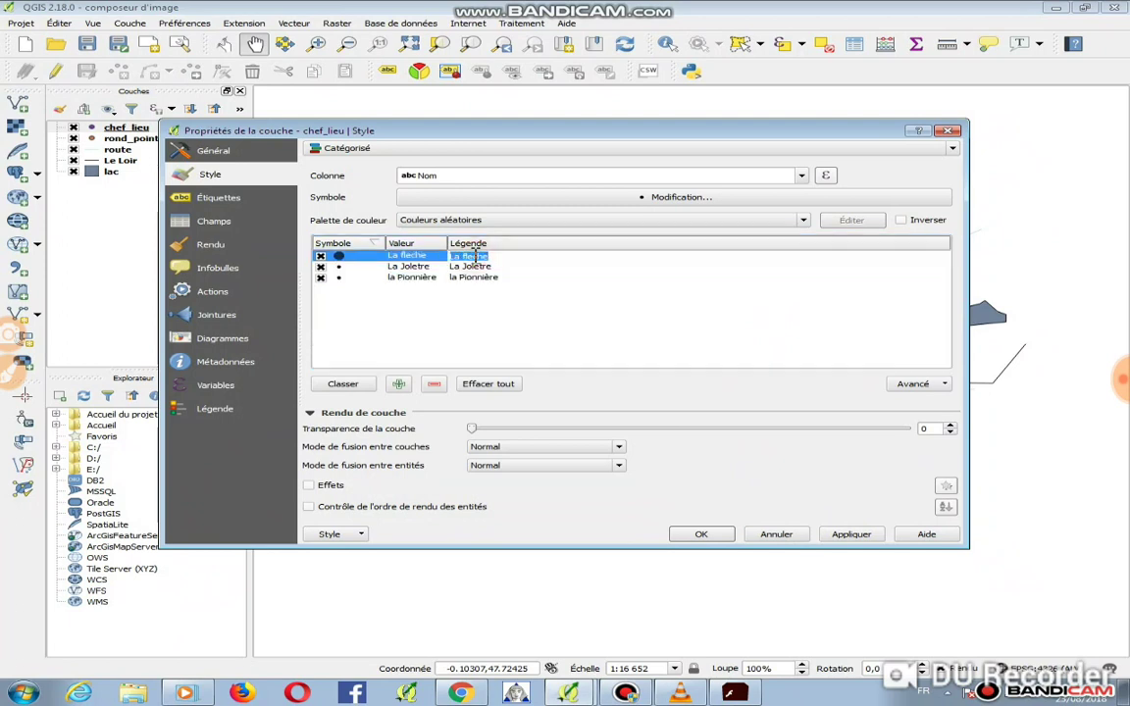
type("LA FLECHE")
key("Return")
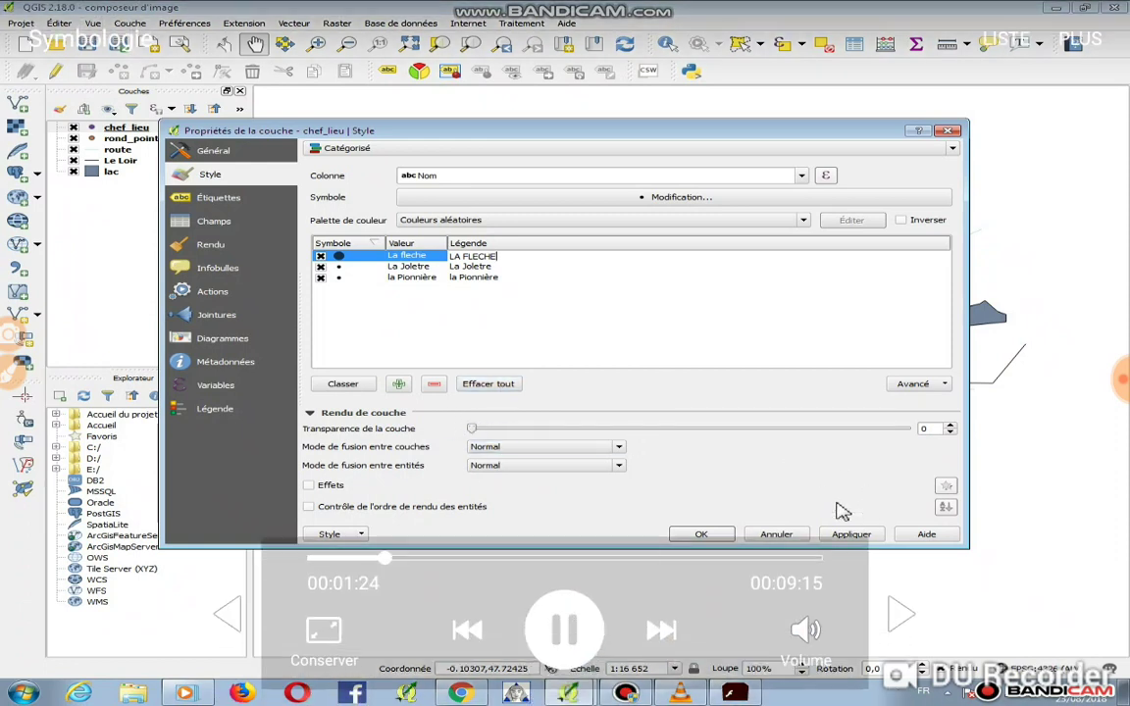
left_click(716, 359)
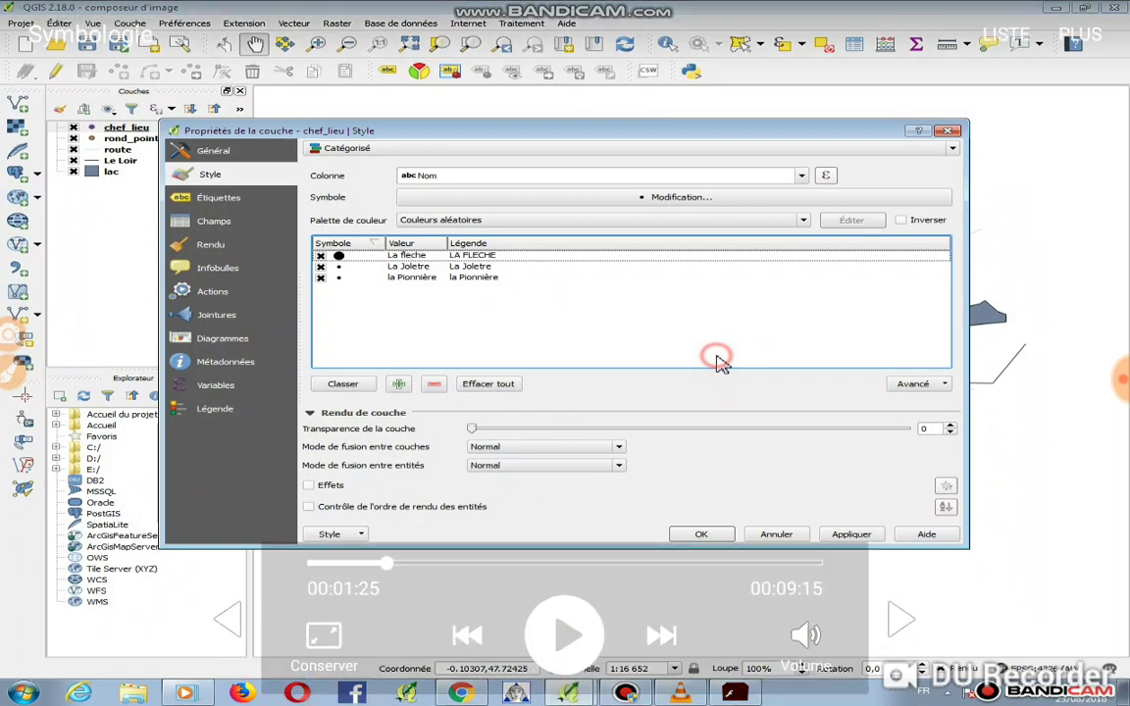
left_click(853, 535)
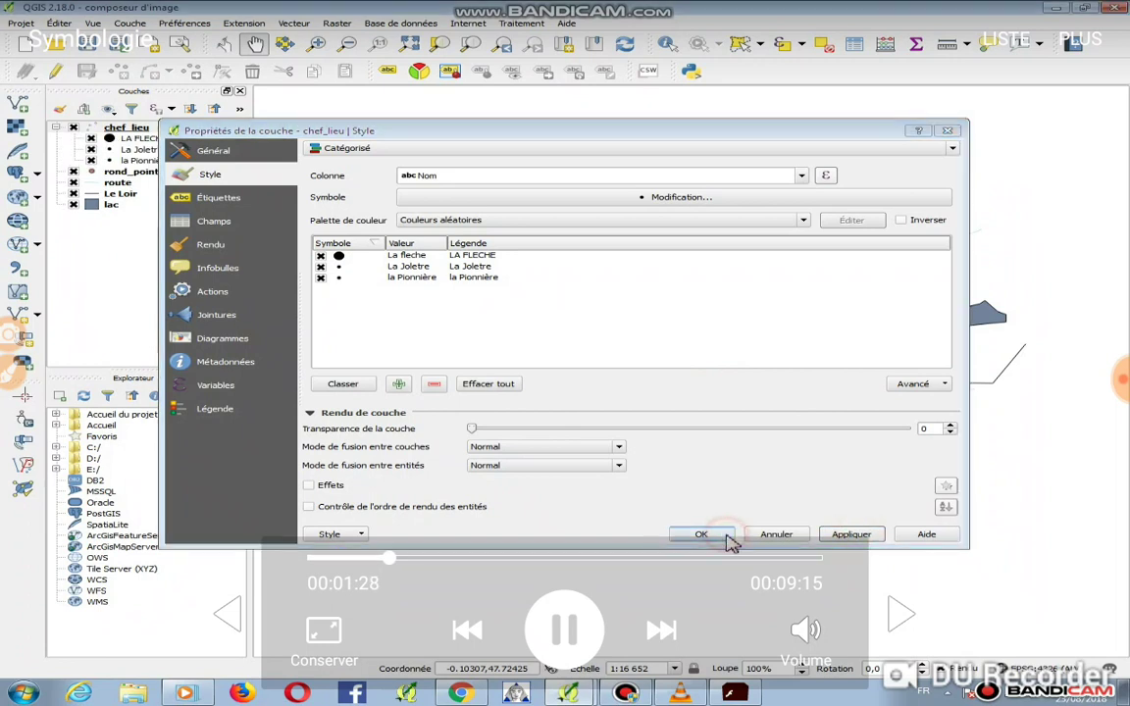
left_click(724, 536)
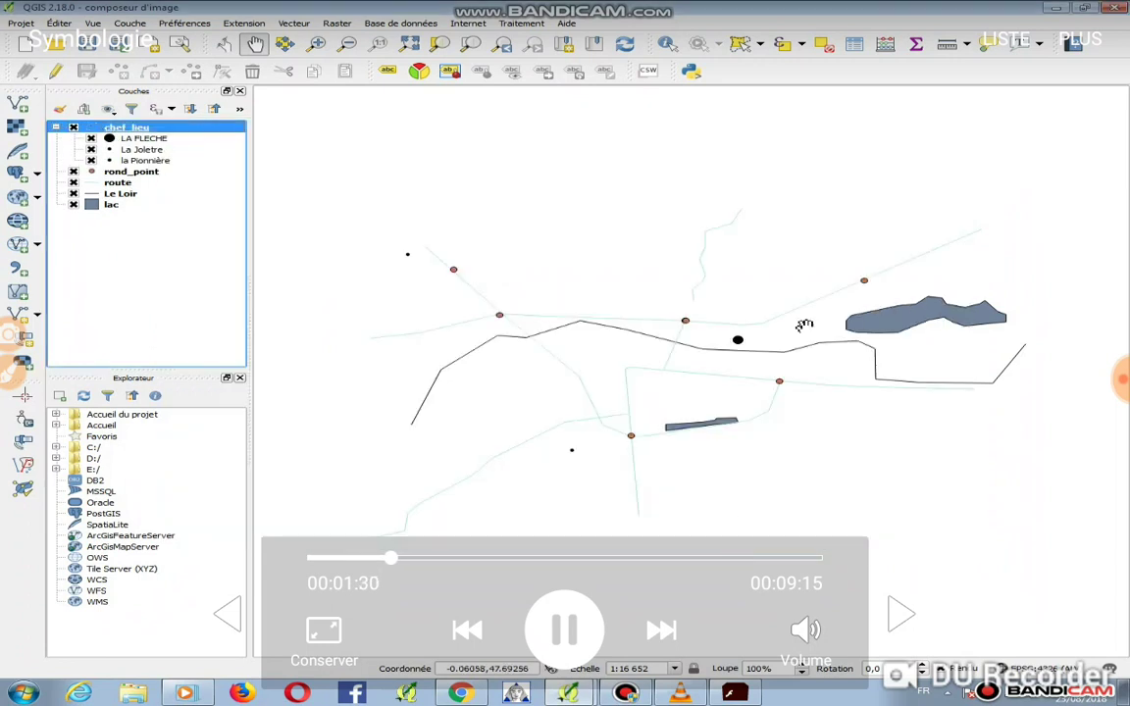
- Turn on labels for the chef_lieu layer, using the Nom field as label text
left_click(389, 71)
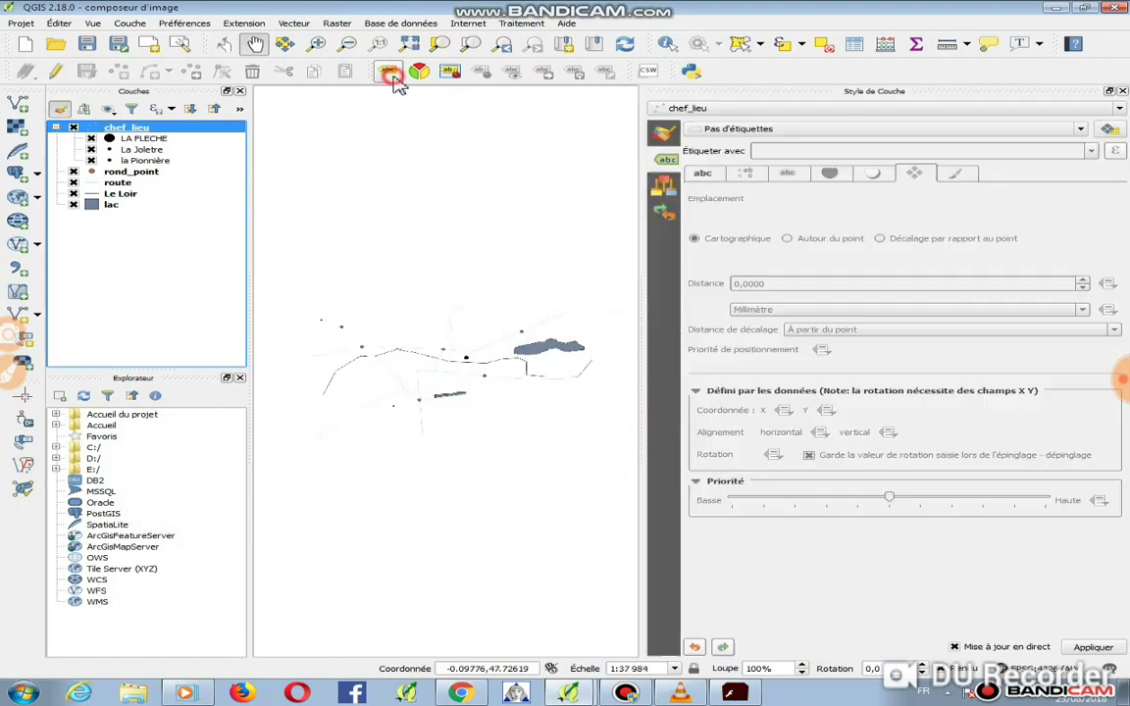
left_click(1079, 131)
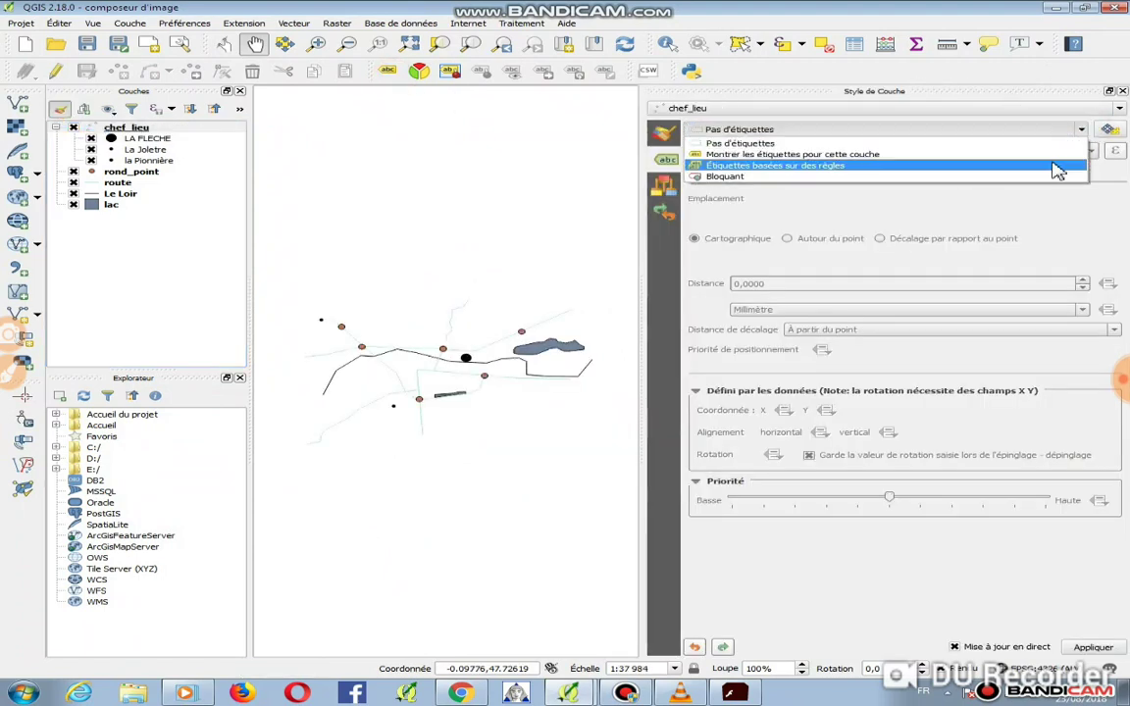
left_click(1053, 157)
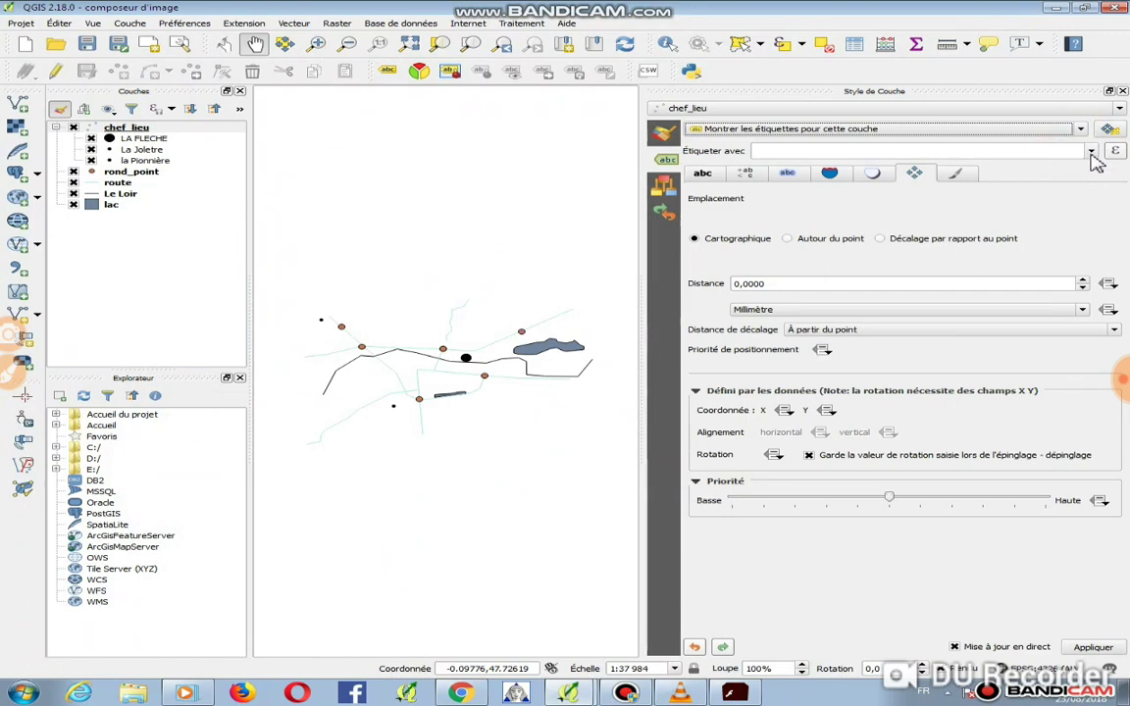
left_click(1091, 152)
left_click(1078, 178)
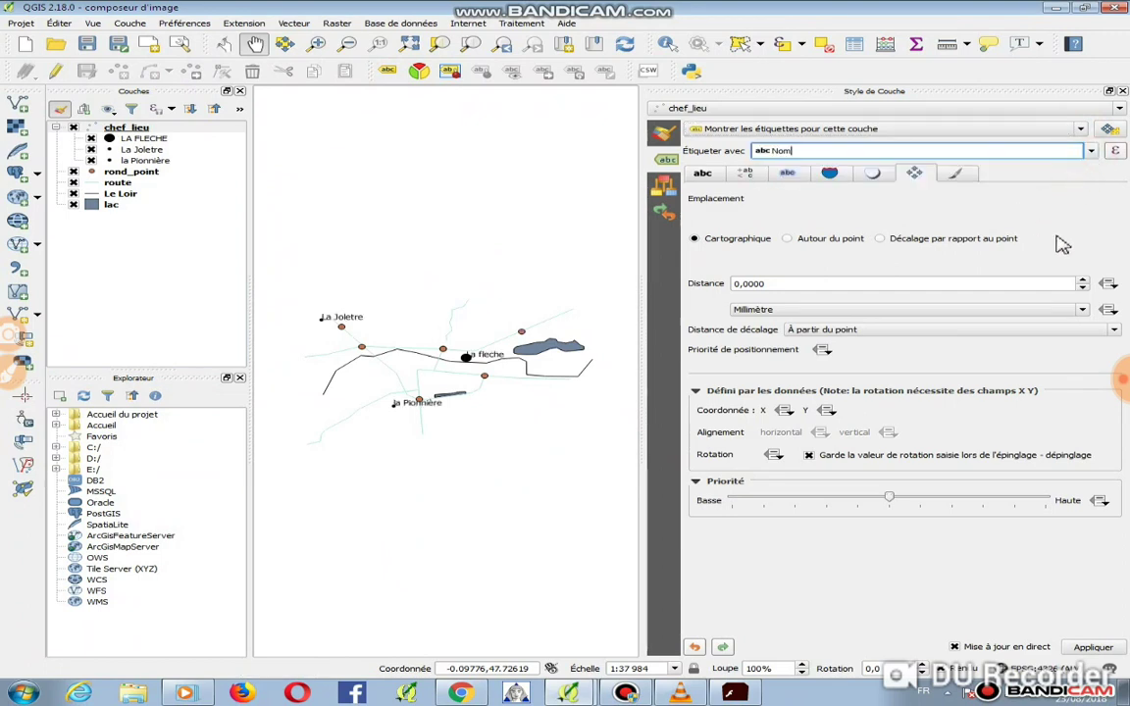
- Set the chef_lieu label text size to 11.25 points and close the layer styling panel
left_click(717, 181)
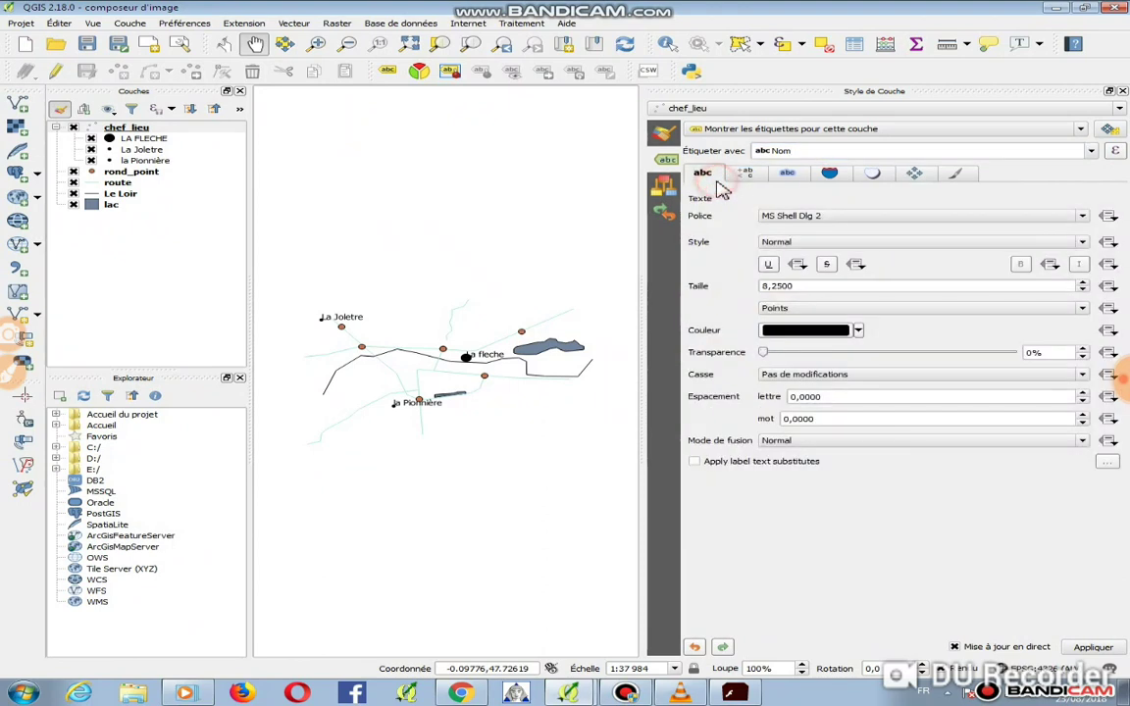
left_click(1084, 281)
left_click(1083, 281)
left_click(1083, 283)
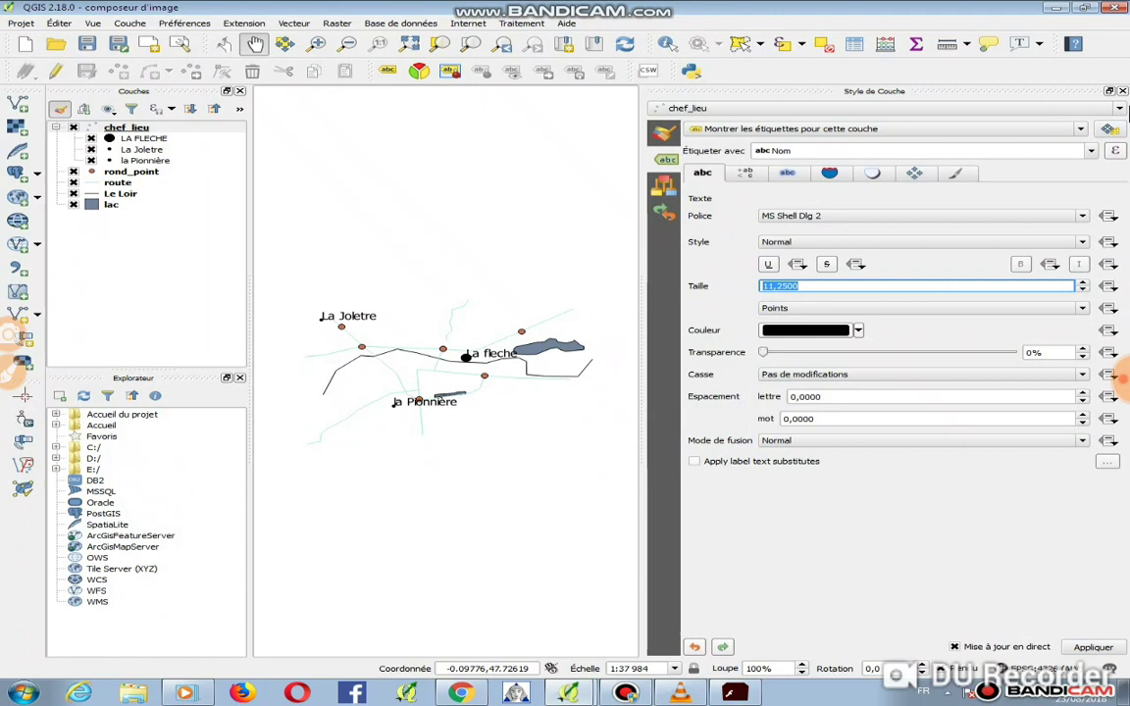
left_click(1124, 91)
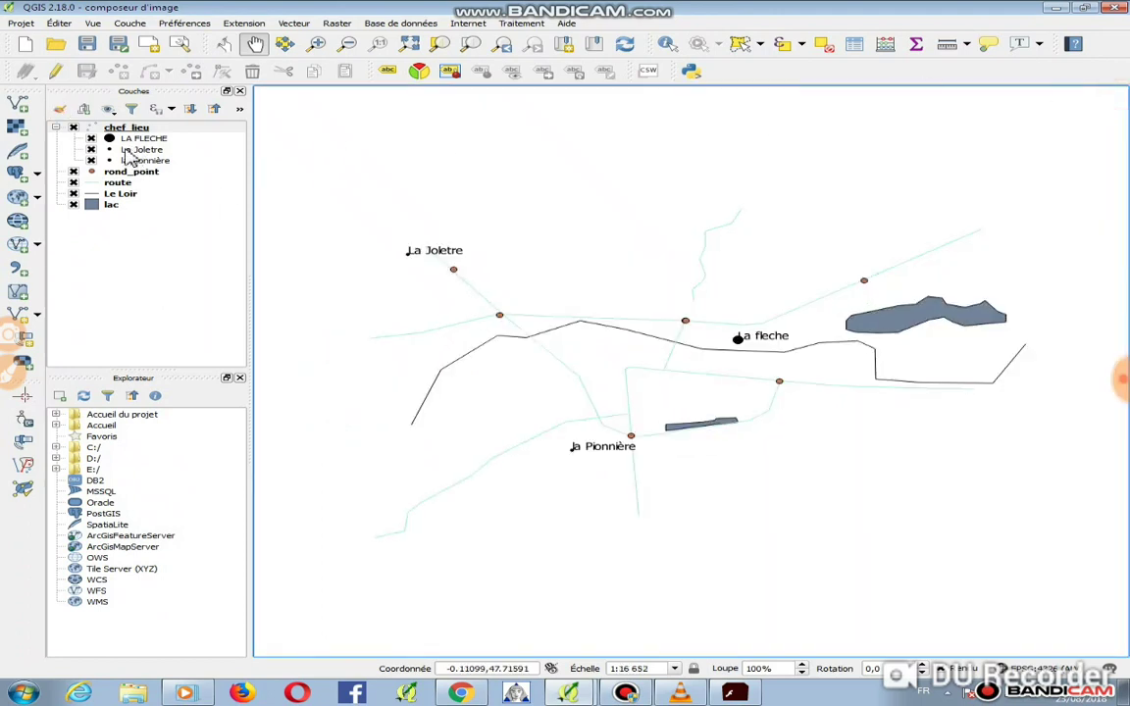
- Style the rond_point layer with the capital marker symbol at size 2.8 mm and apply it
left_click(126, 173)
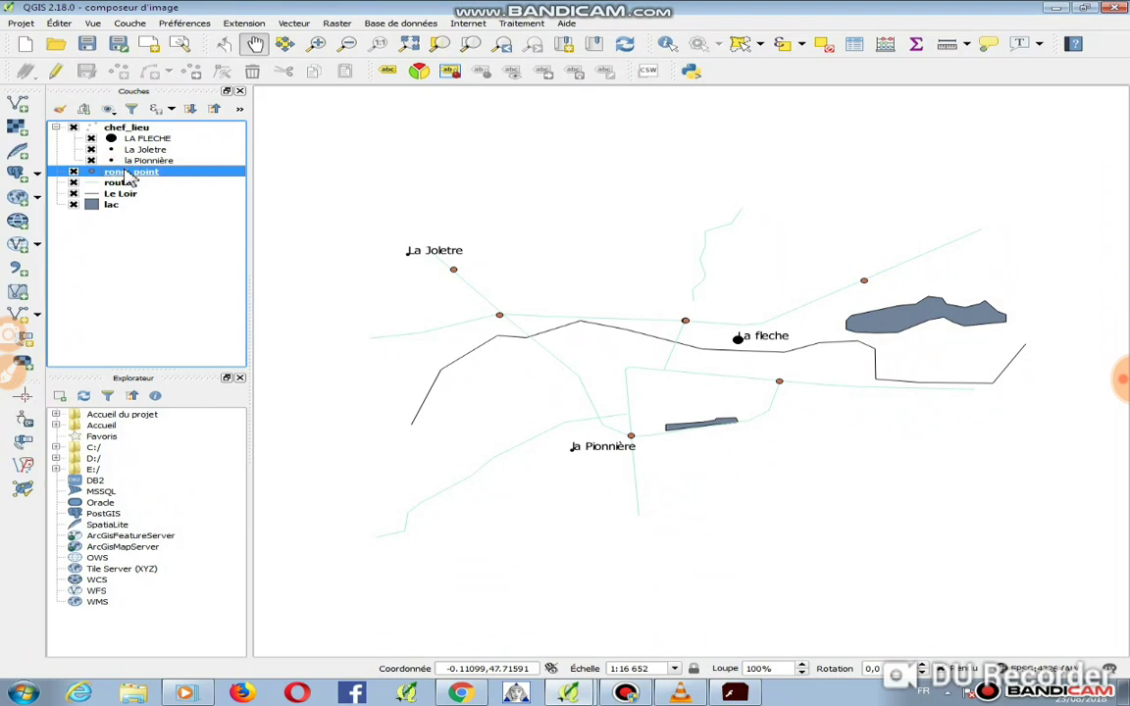
double_click(125, 173)
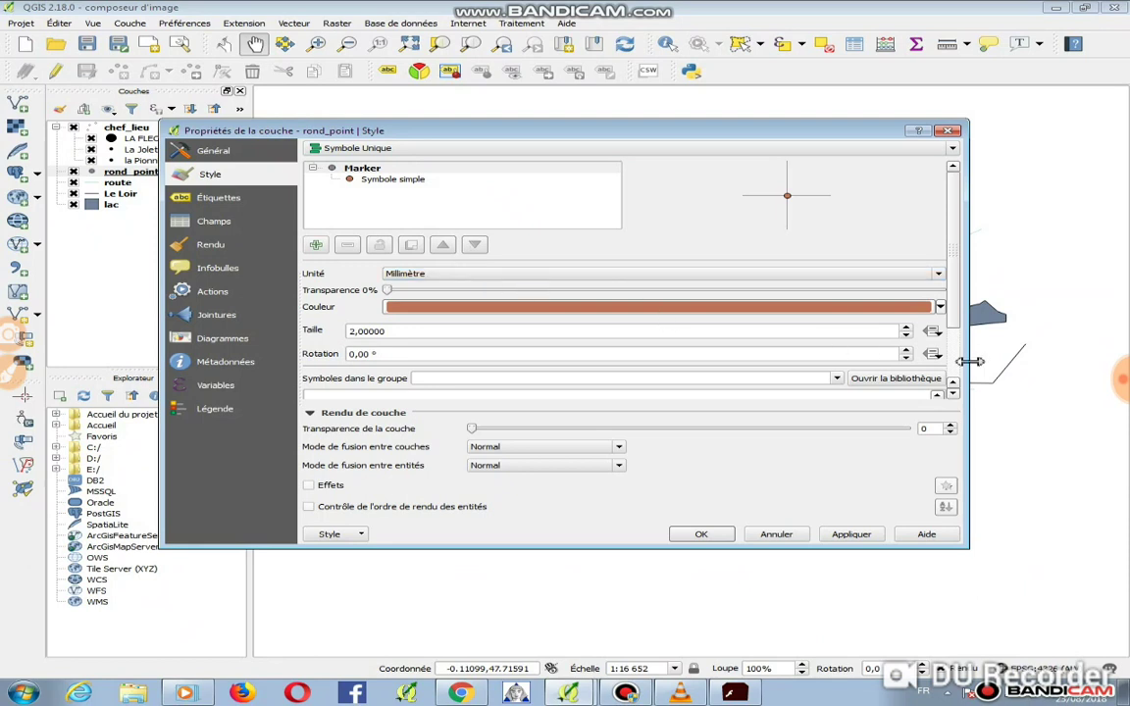
scroll(868, 338, "down", 2)
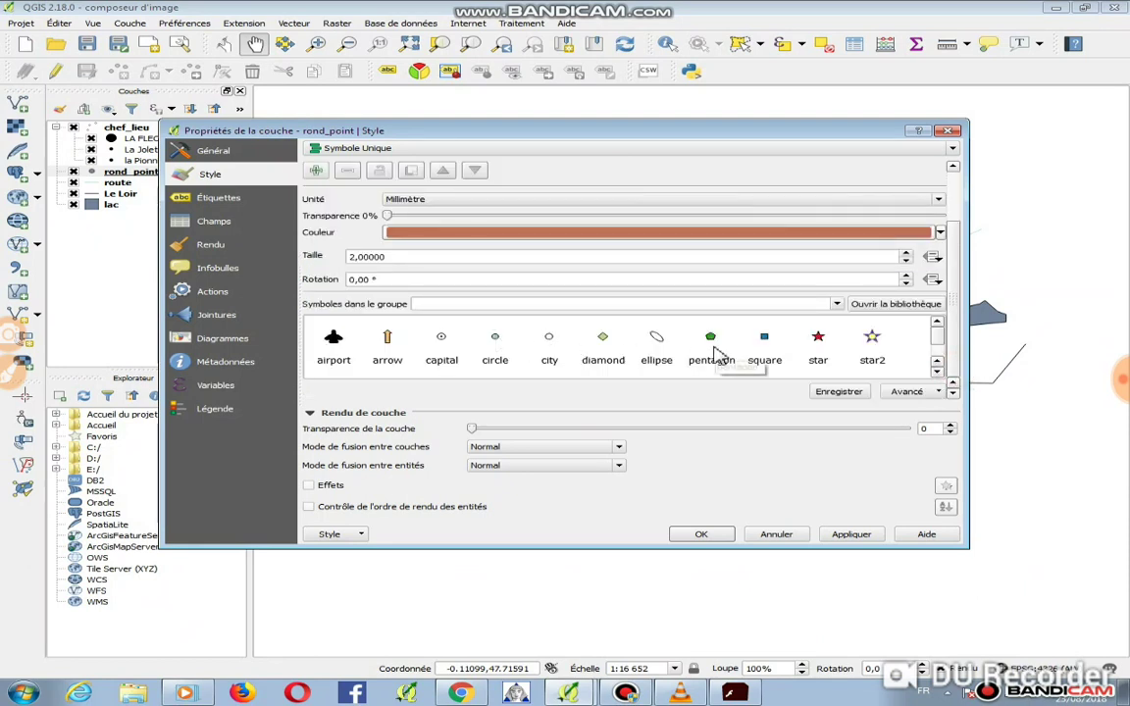
left_click(442, 340)
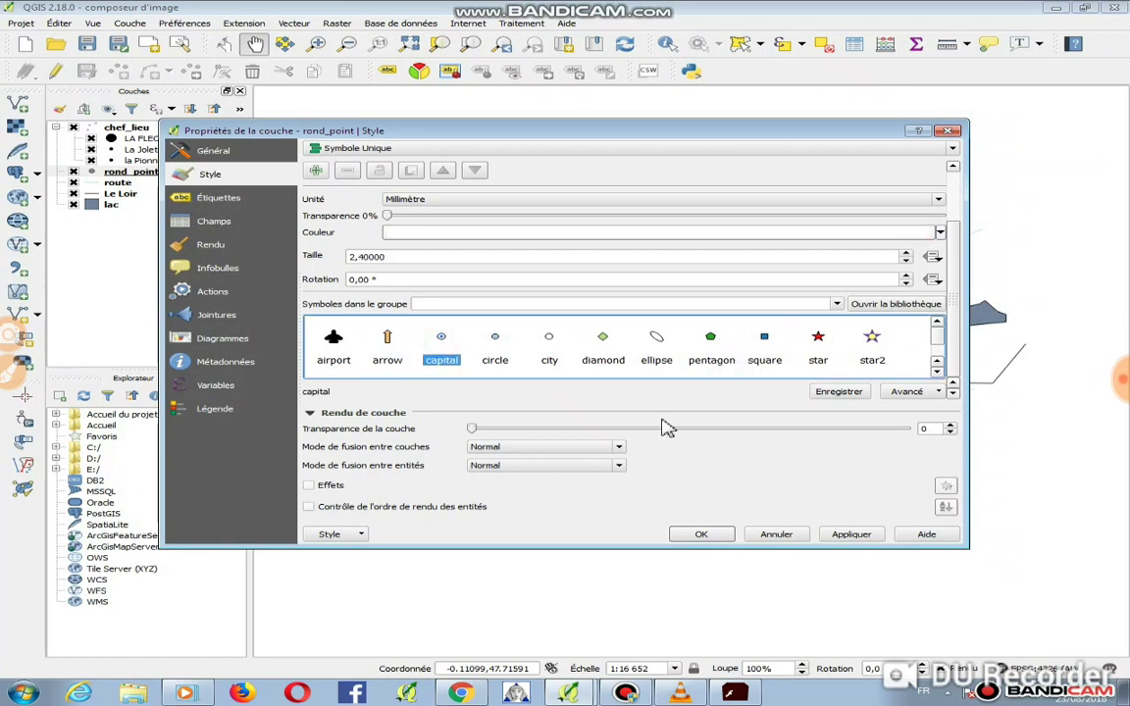
left_click(906, 252)
left_click(905, 252)
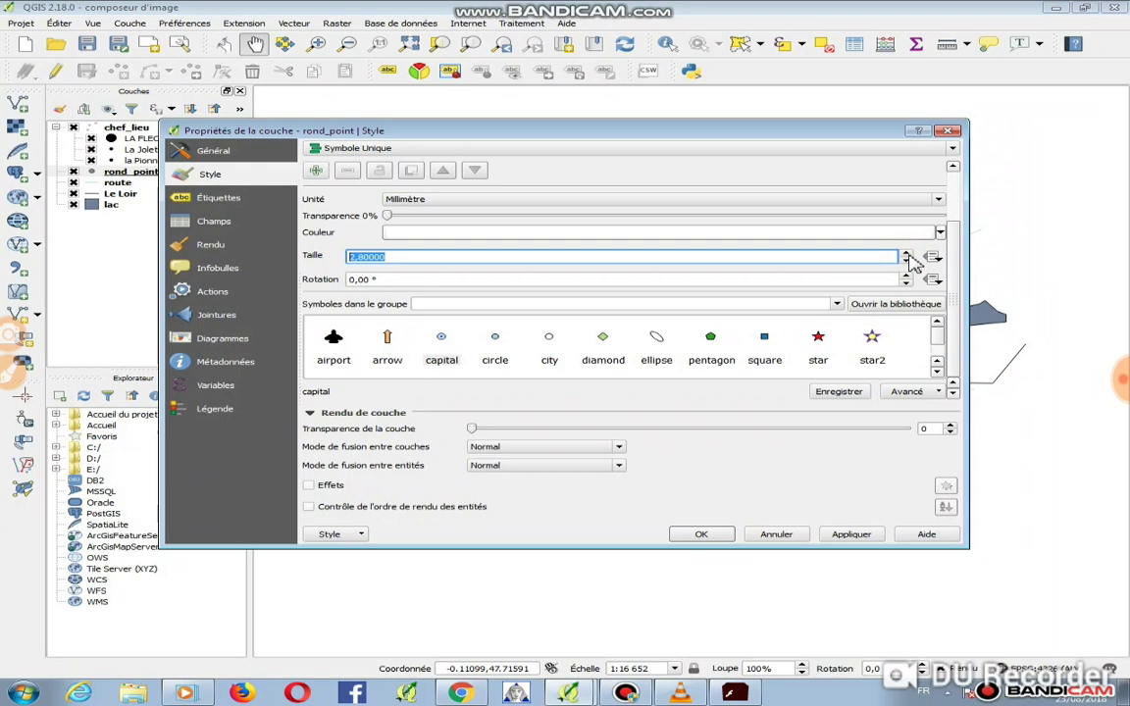
left_click(877, 539)
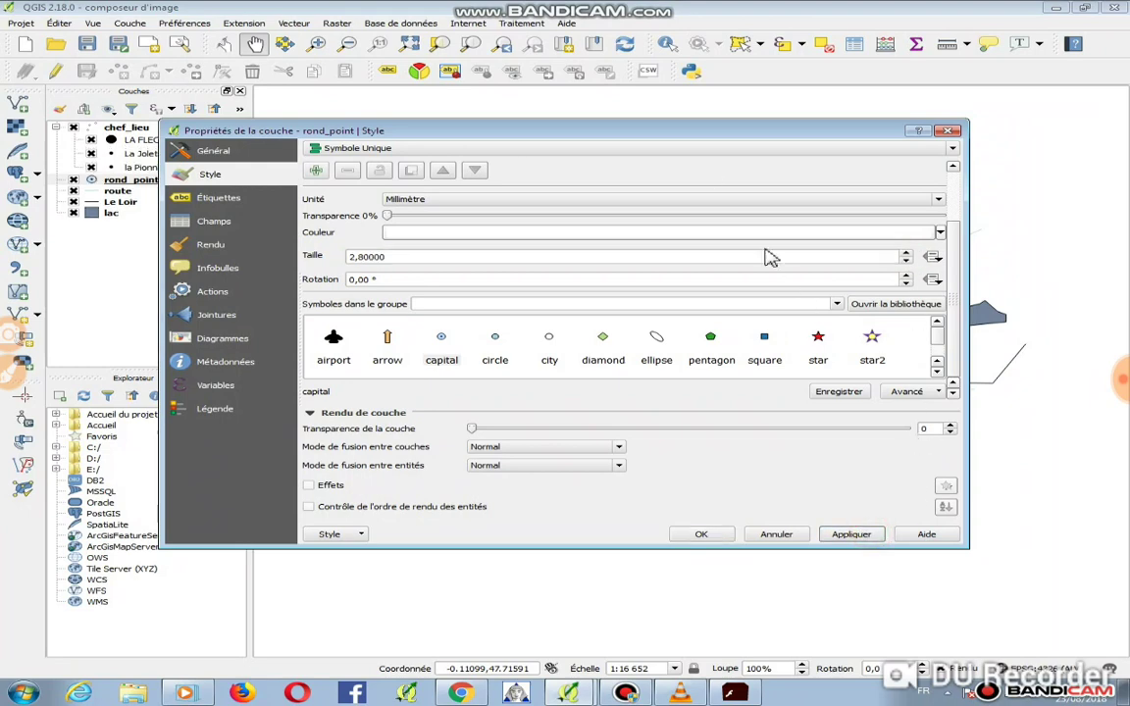
left_click(673, 132)
left_click_drag(673, 132, 626, 216)
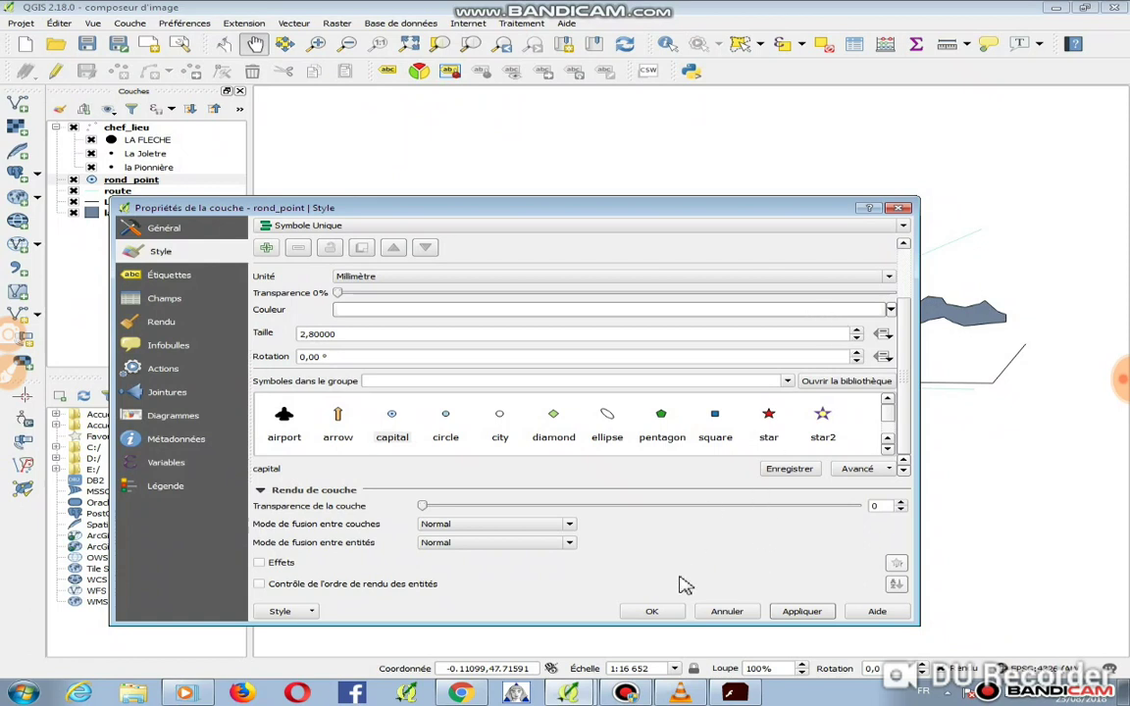
left_click(651, 611)
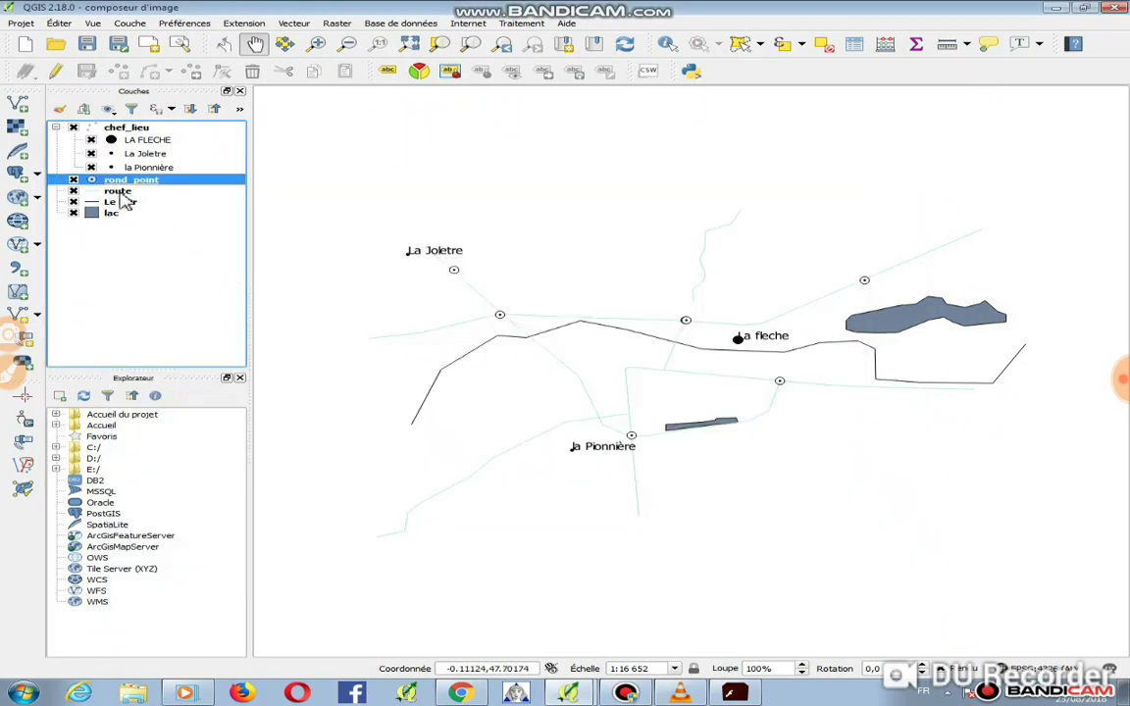
- Categorize the route layer by the Nom field, classify its values and delete the category that has no value
left_click(121, 193)
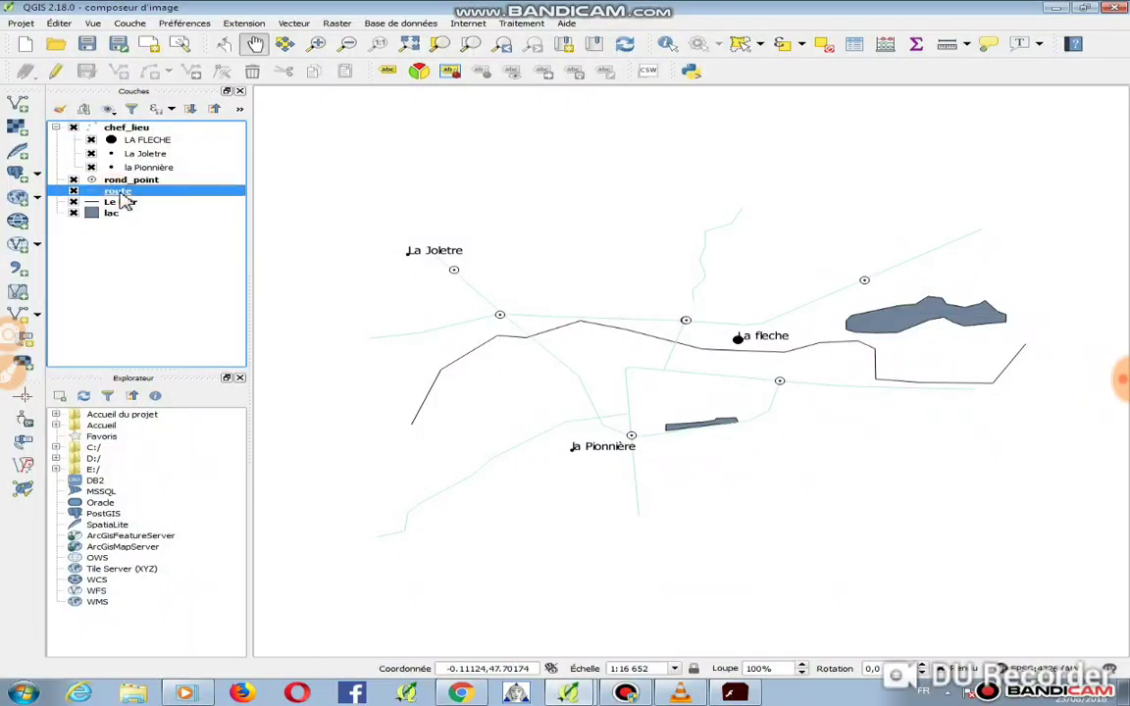
double_click(122, 194)
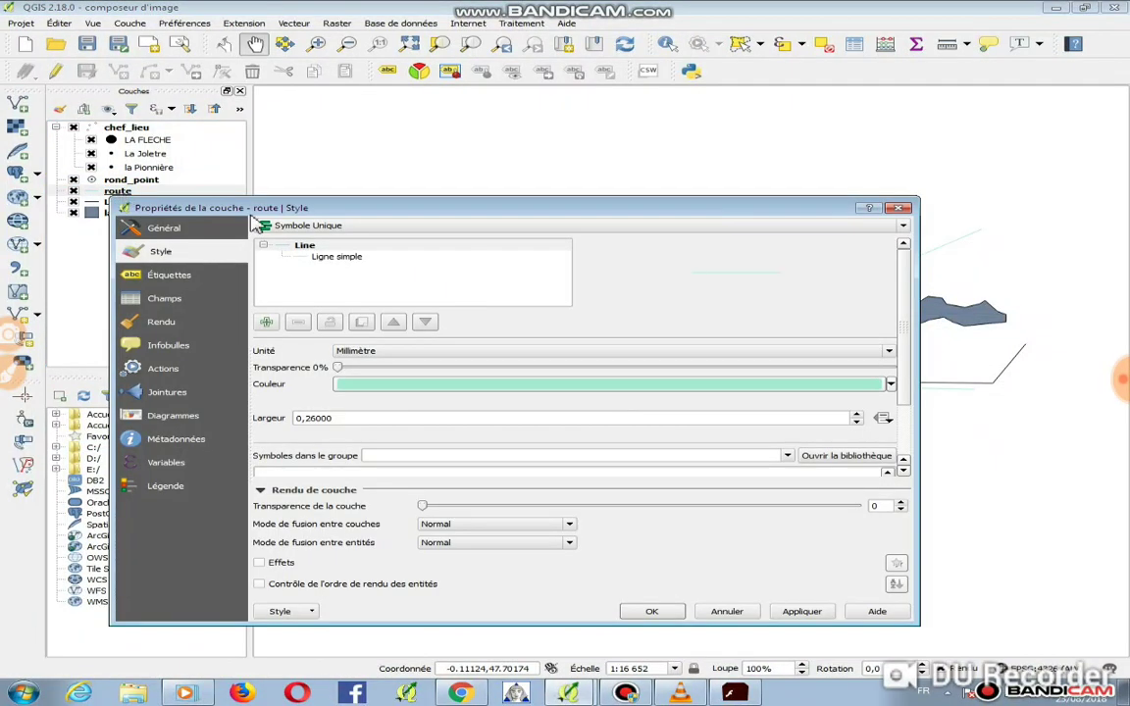
left_click(291, 226)
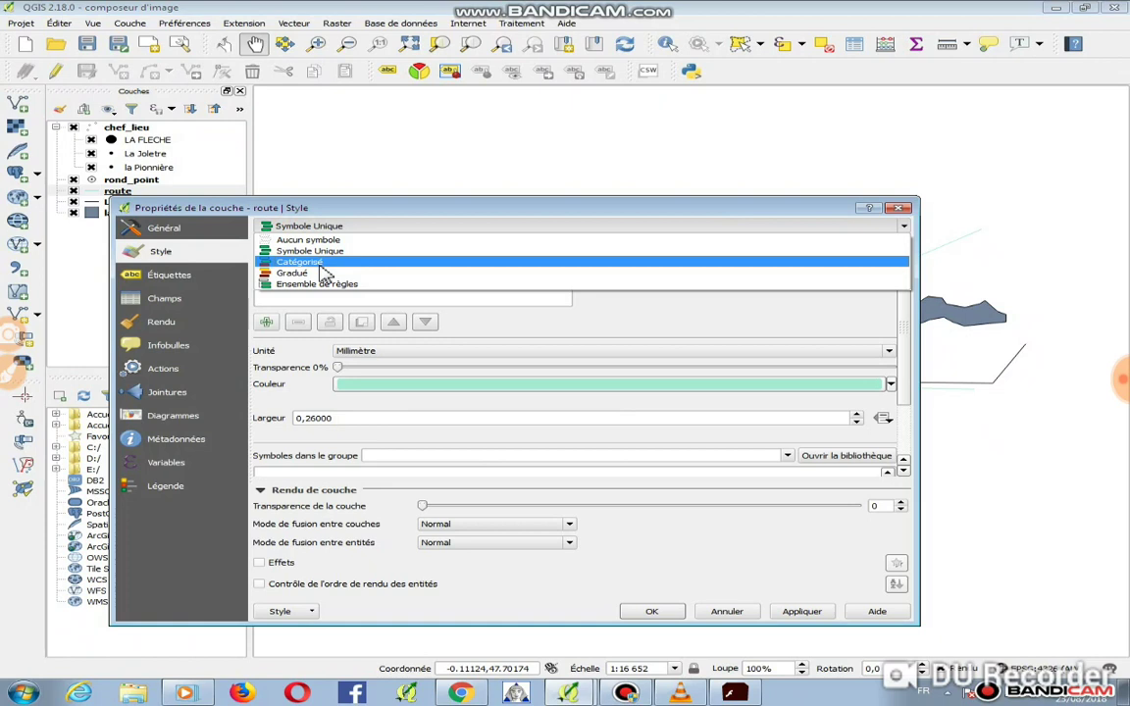
left_click(299, 263)
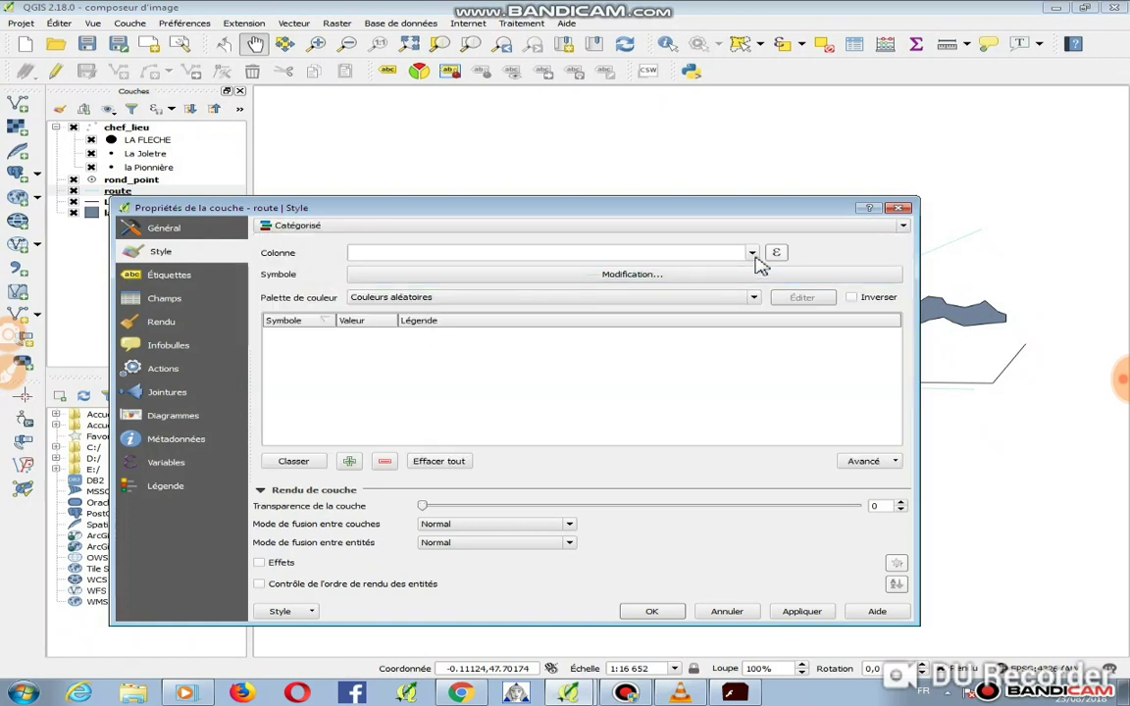
left_click(765, 226)
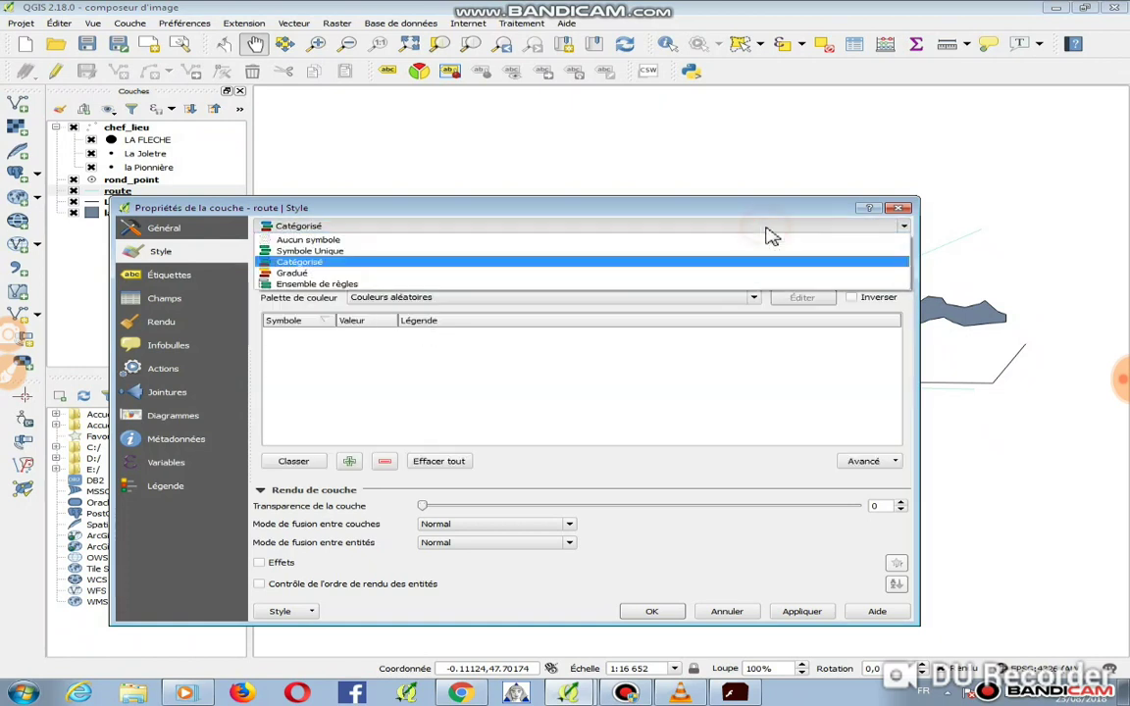
left_click(736, 263)
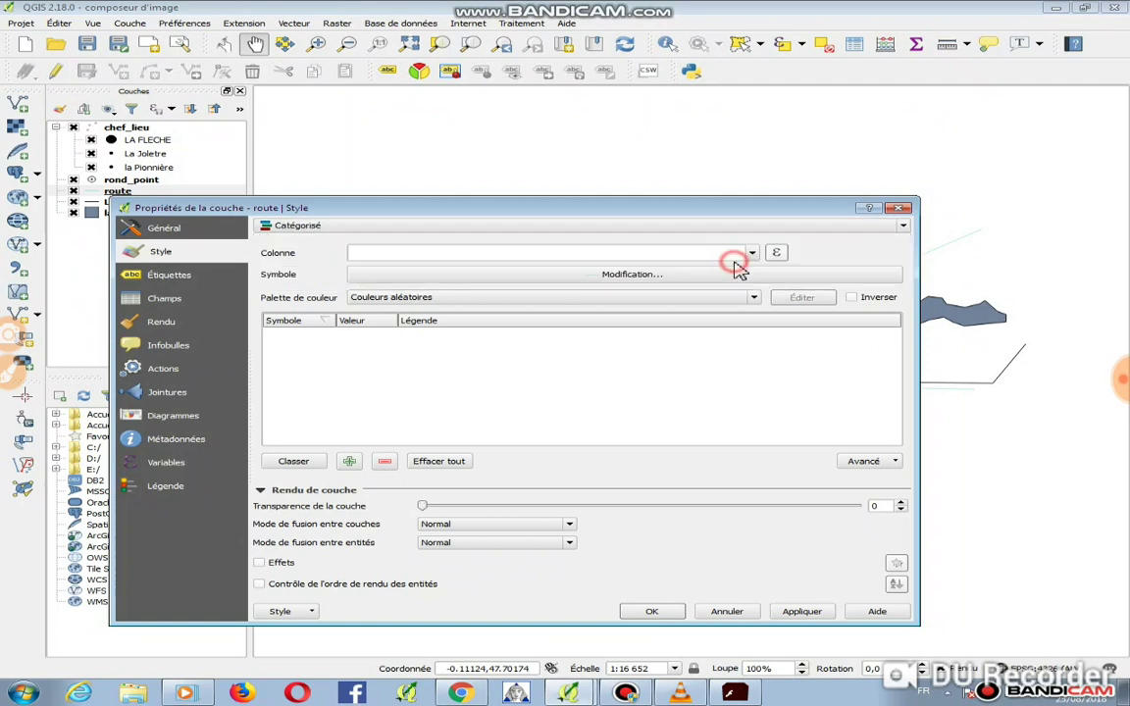
left_click(751, 253)
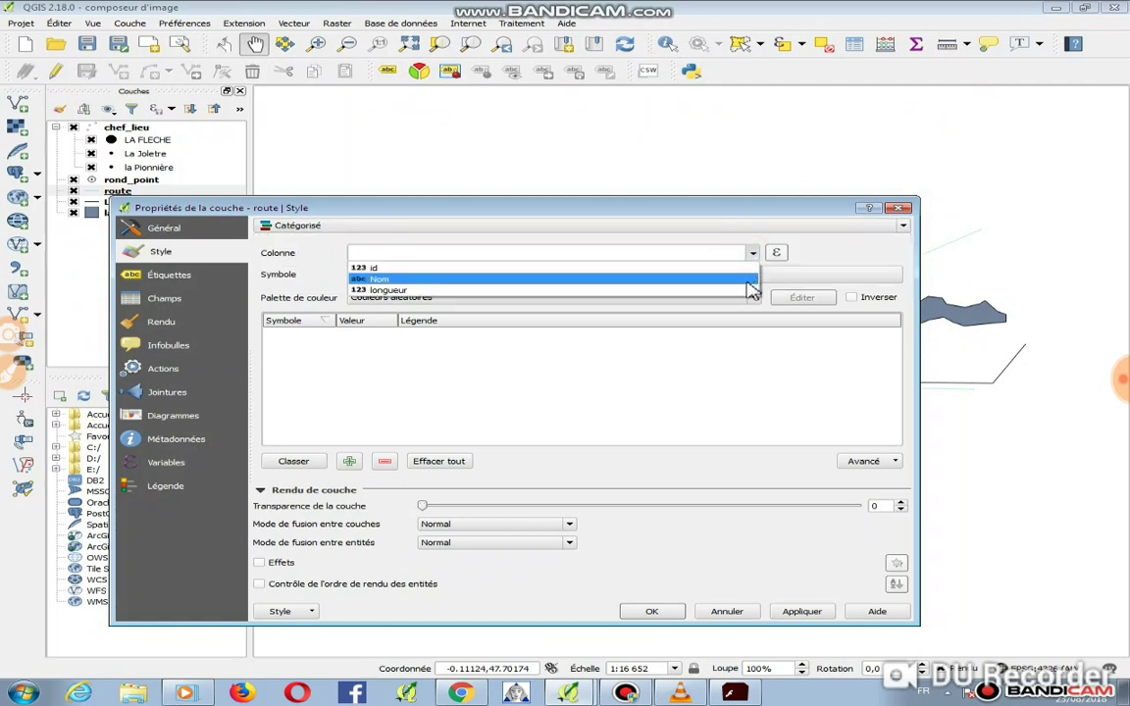
left_click(747, 280)
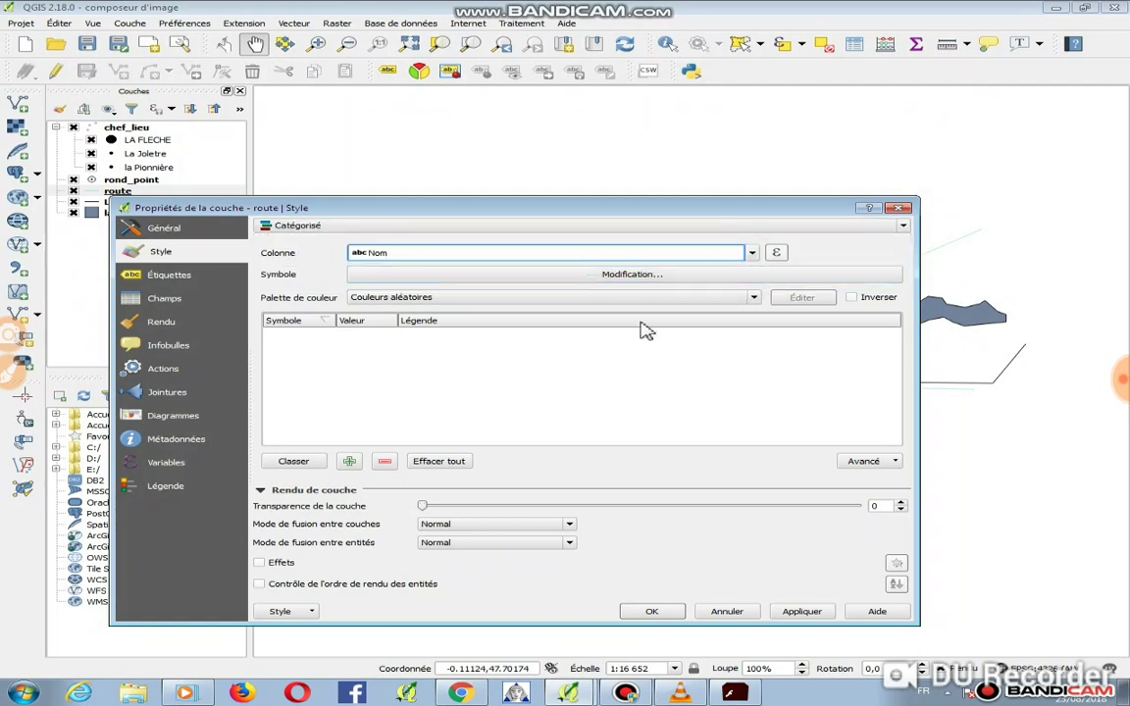
left_click(294, 461)
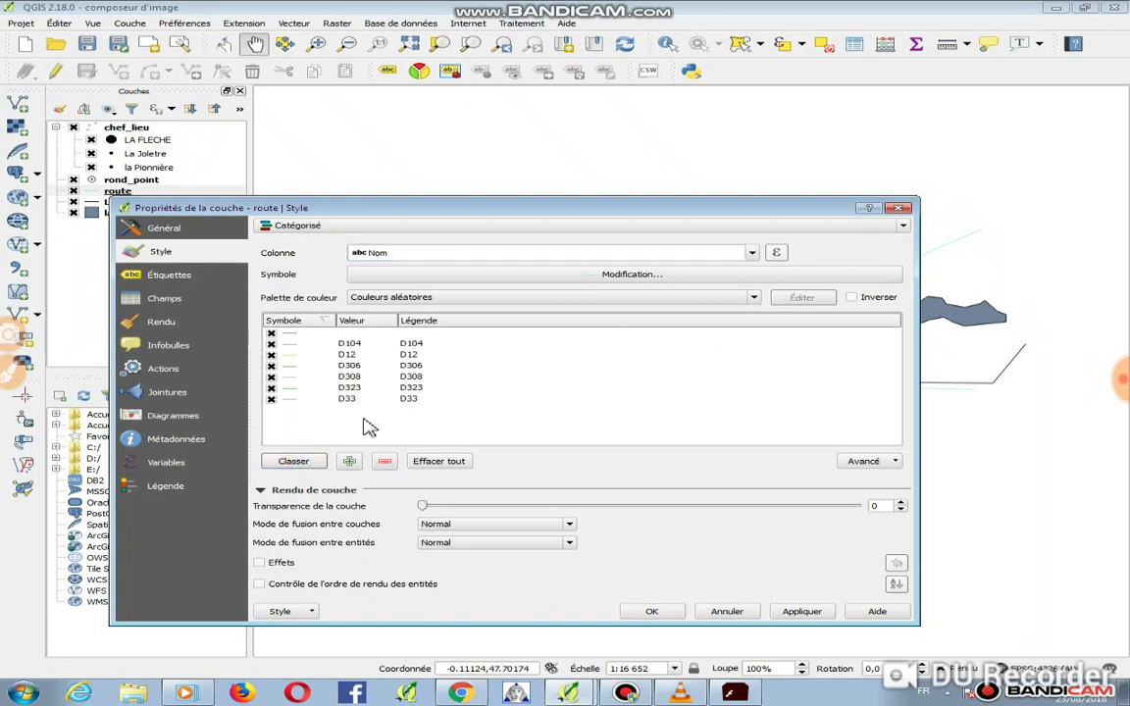
left_click(301, 335)
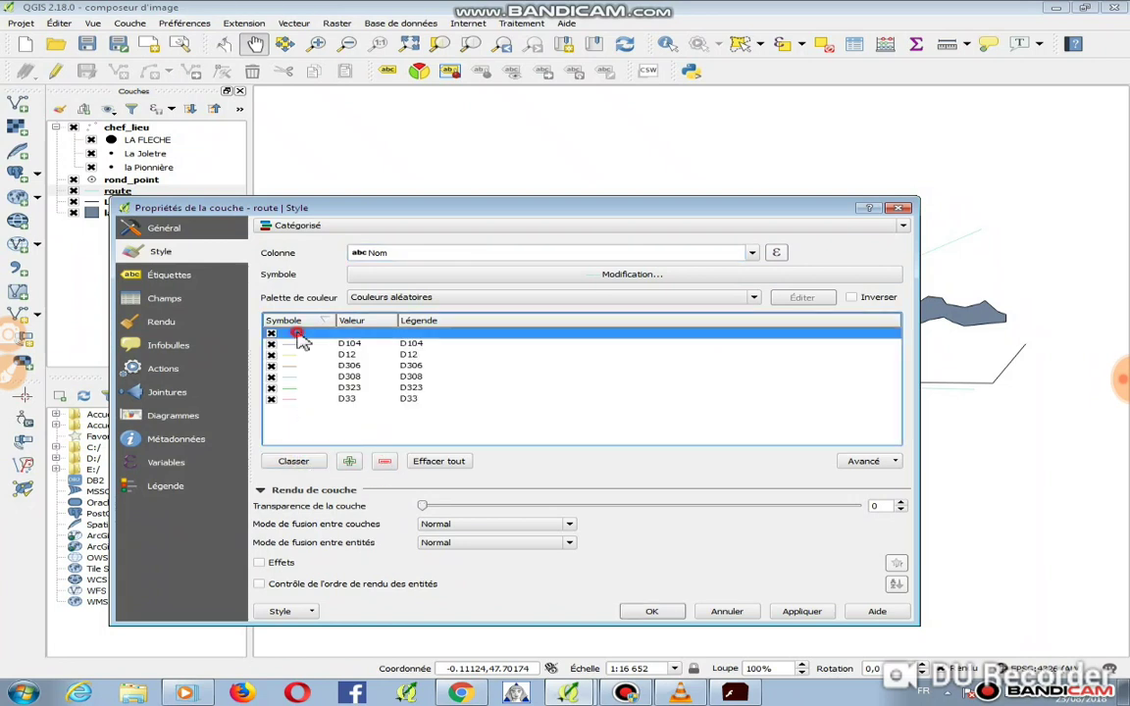
left_click(384, 462)
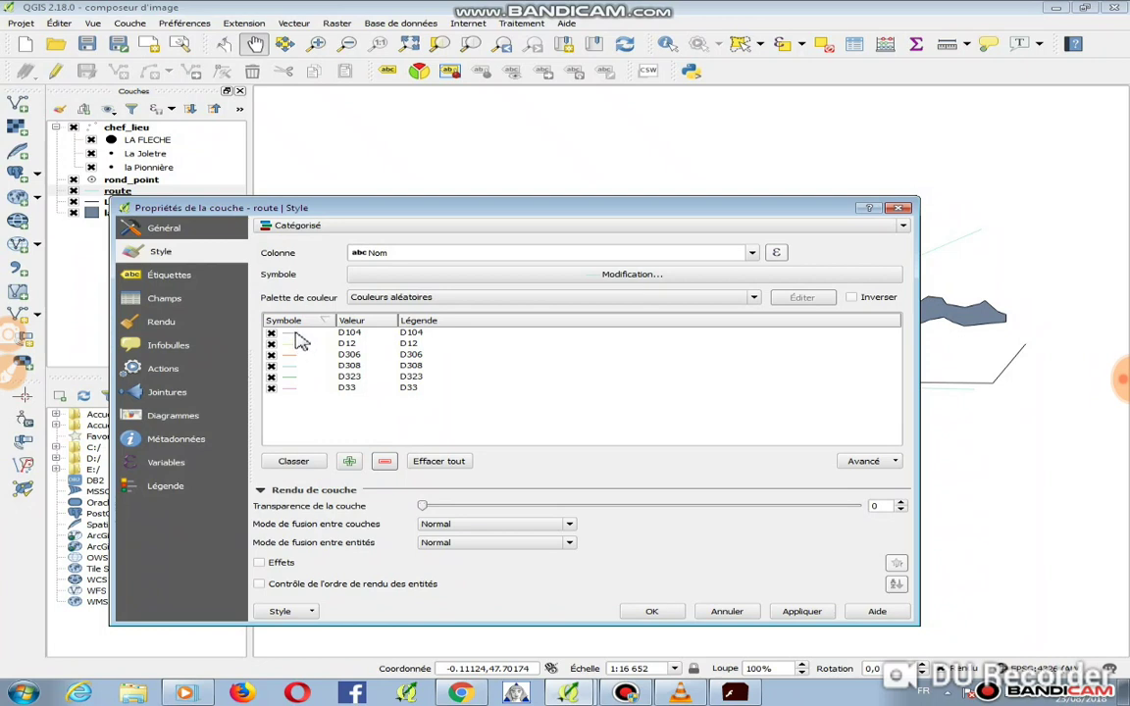
- Change the line colour of the D104 route category to near-black (#030407)
double_click(300, 336)
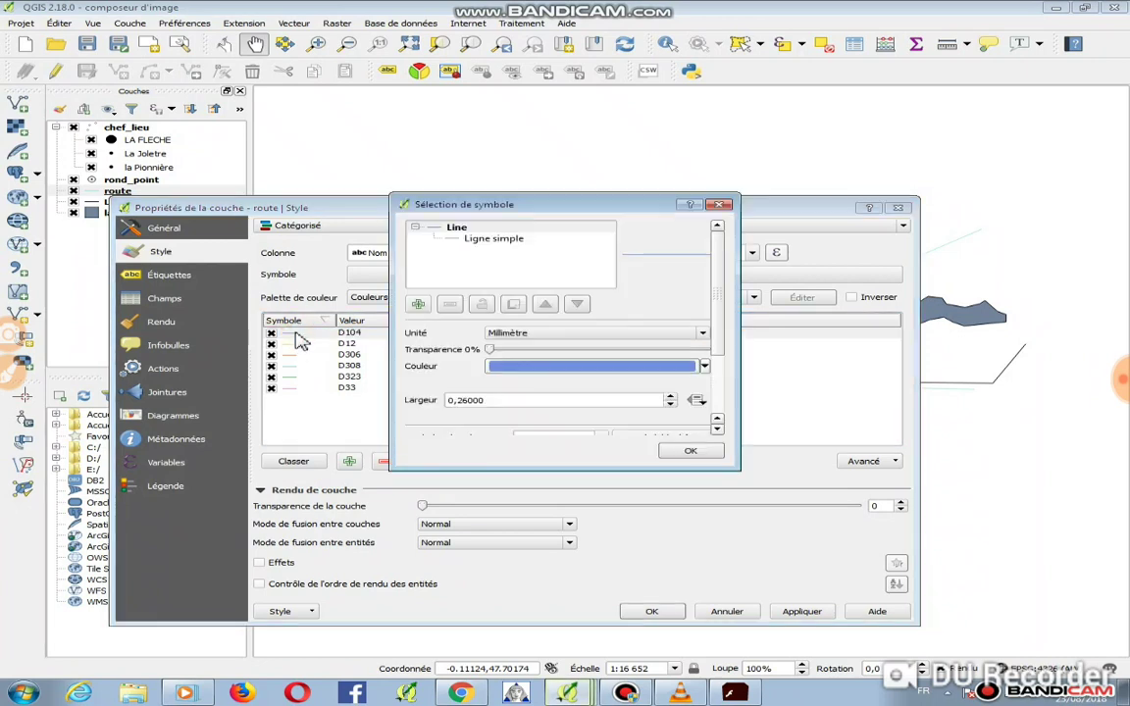
left_click(539, 367)
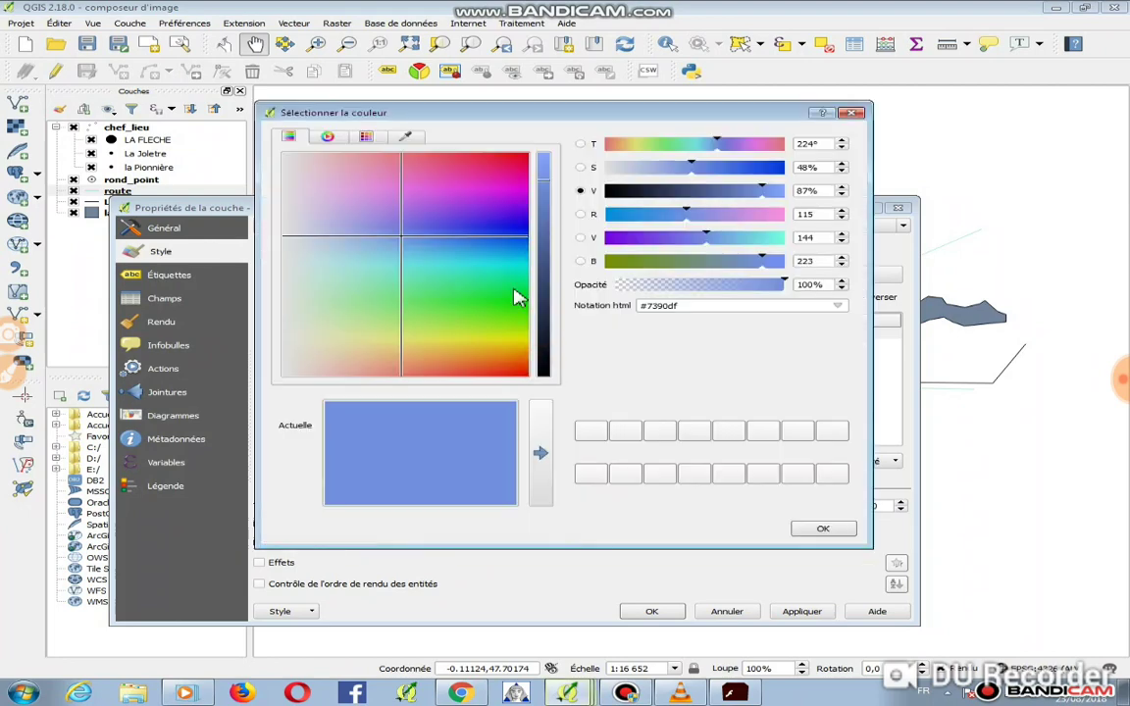
left_click(610, 195)
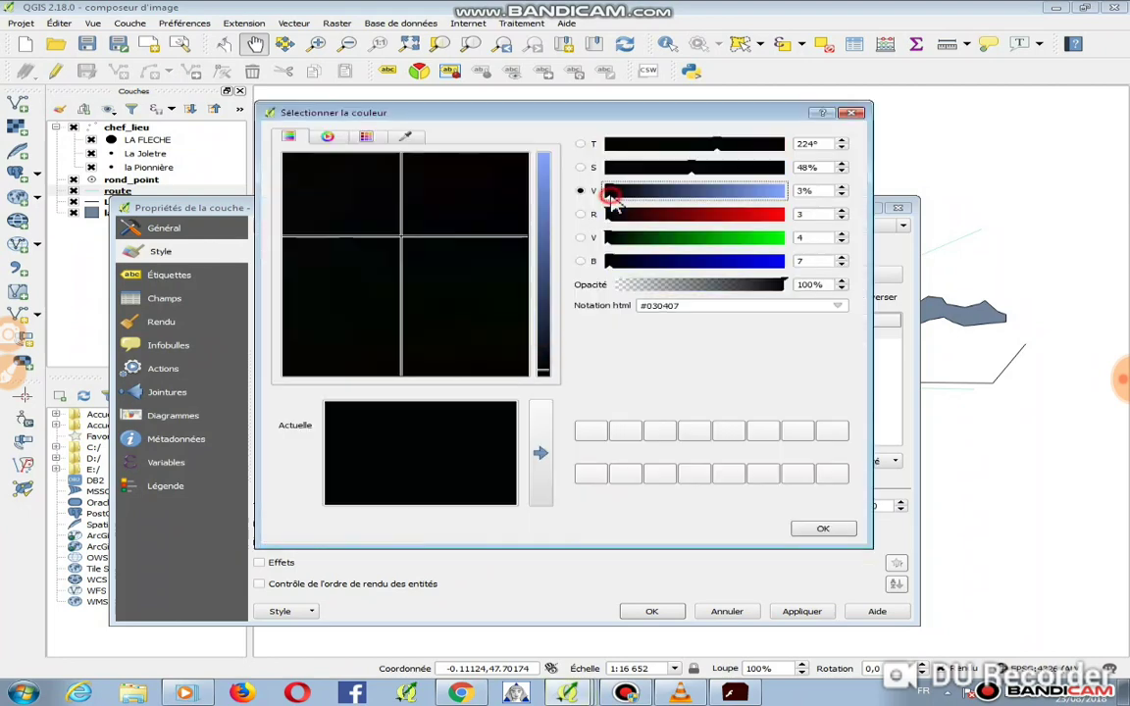
left_click(813, 528)
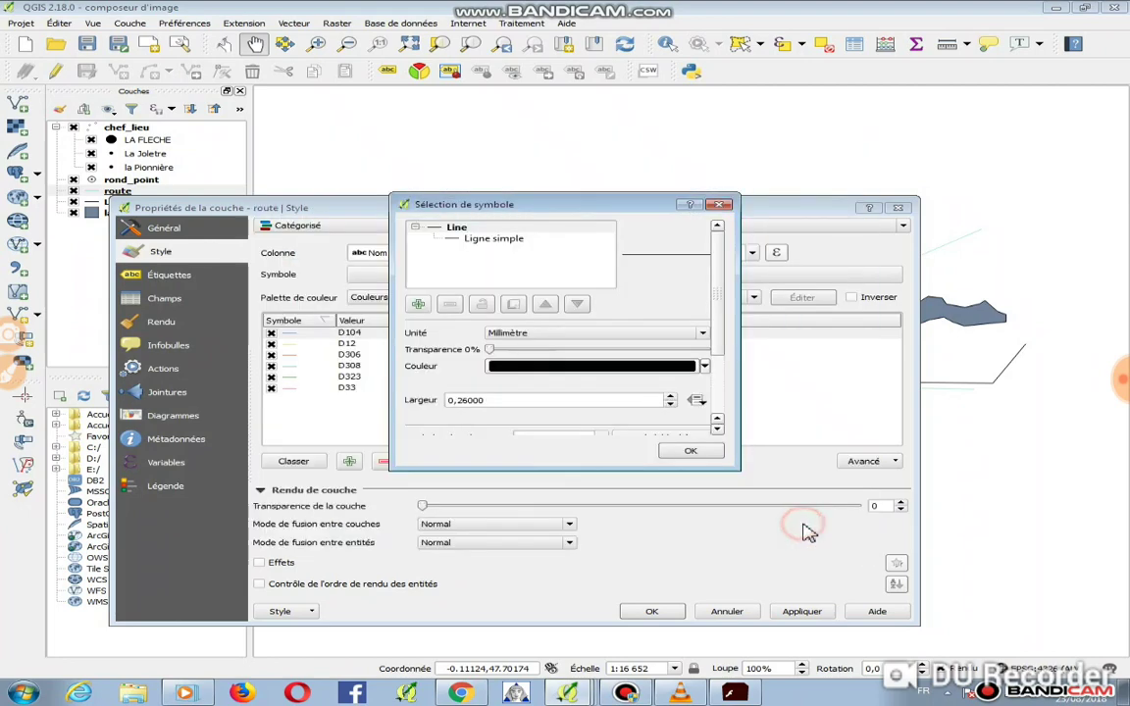
- Set the D104 line width to 1.46 mm and confirm the symbol
left_click(671, 399)
left_click(672, 398)
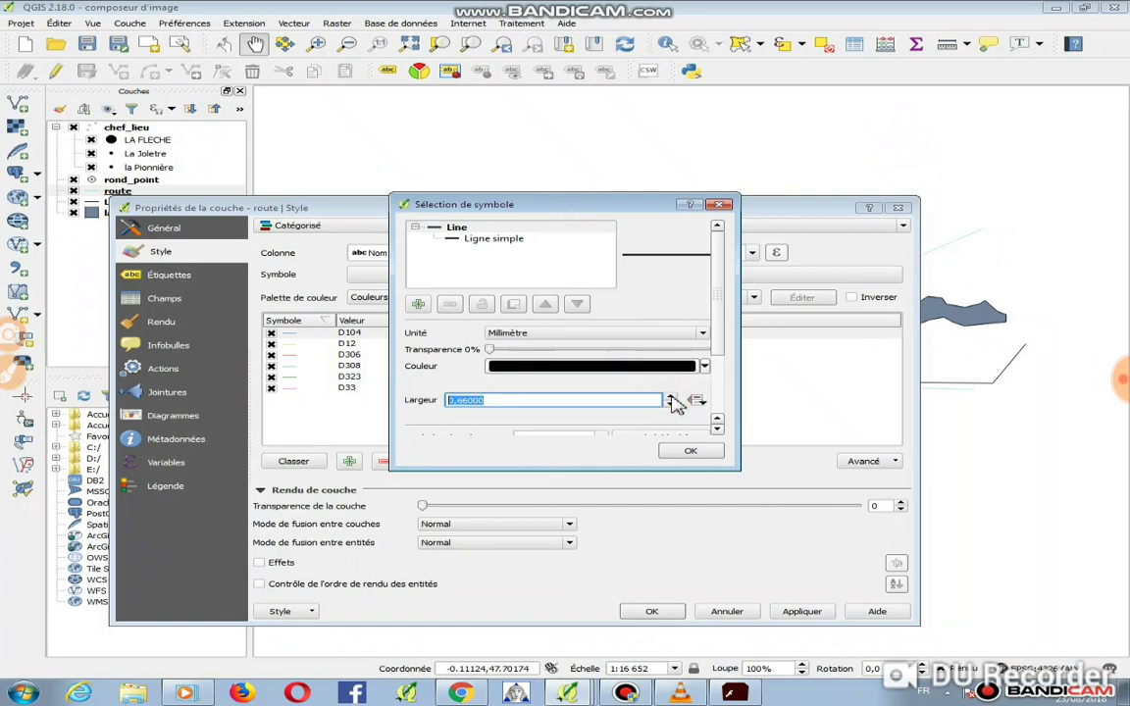
left_click(671, 399)
left_click(671, 398)
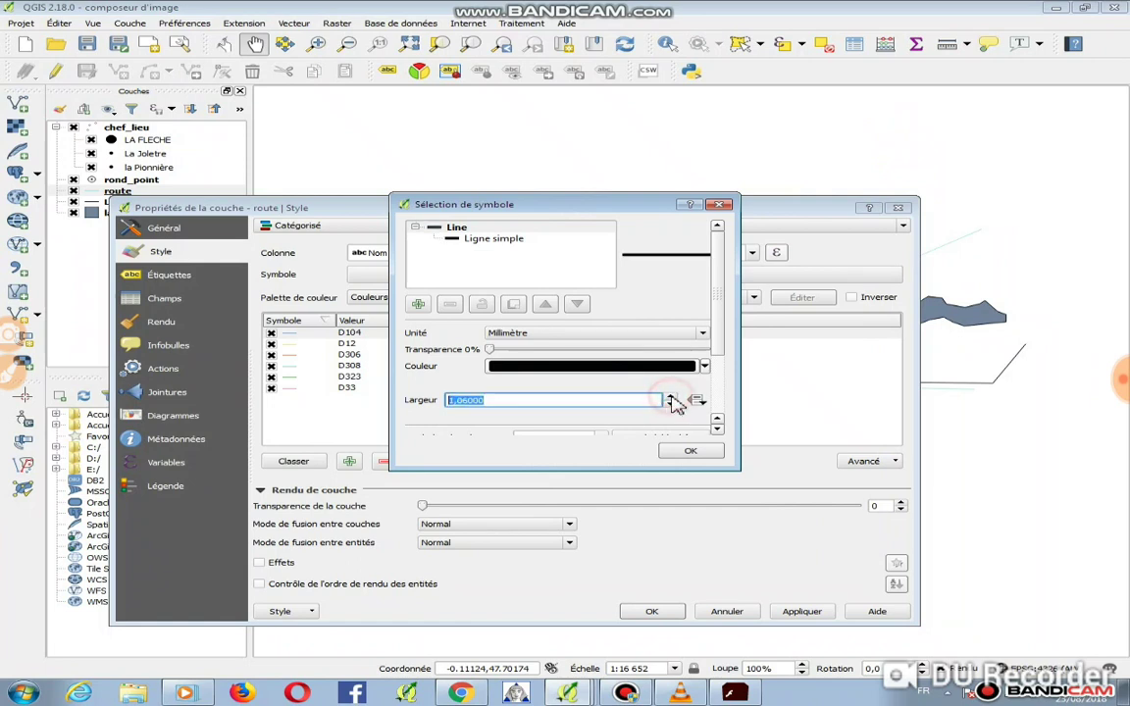
left_click(671, 398)
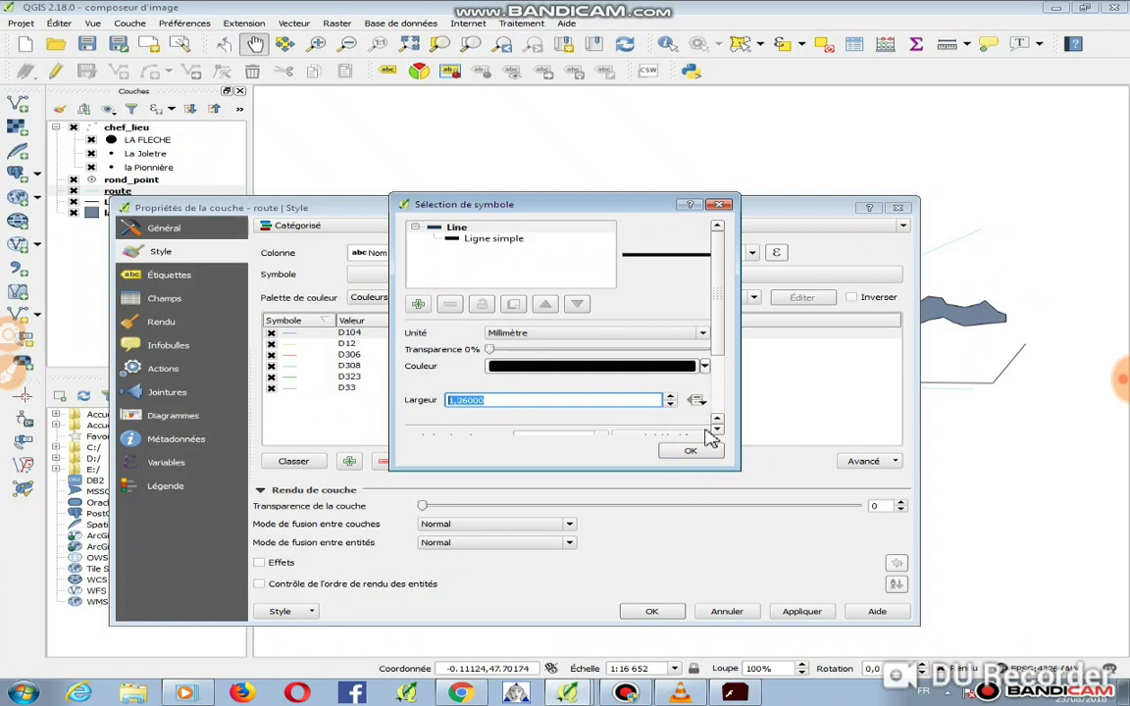
left_click(672, 397)
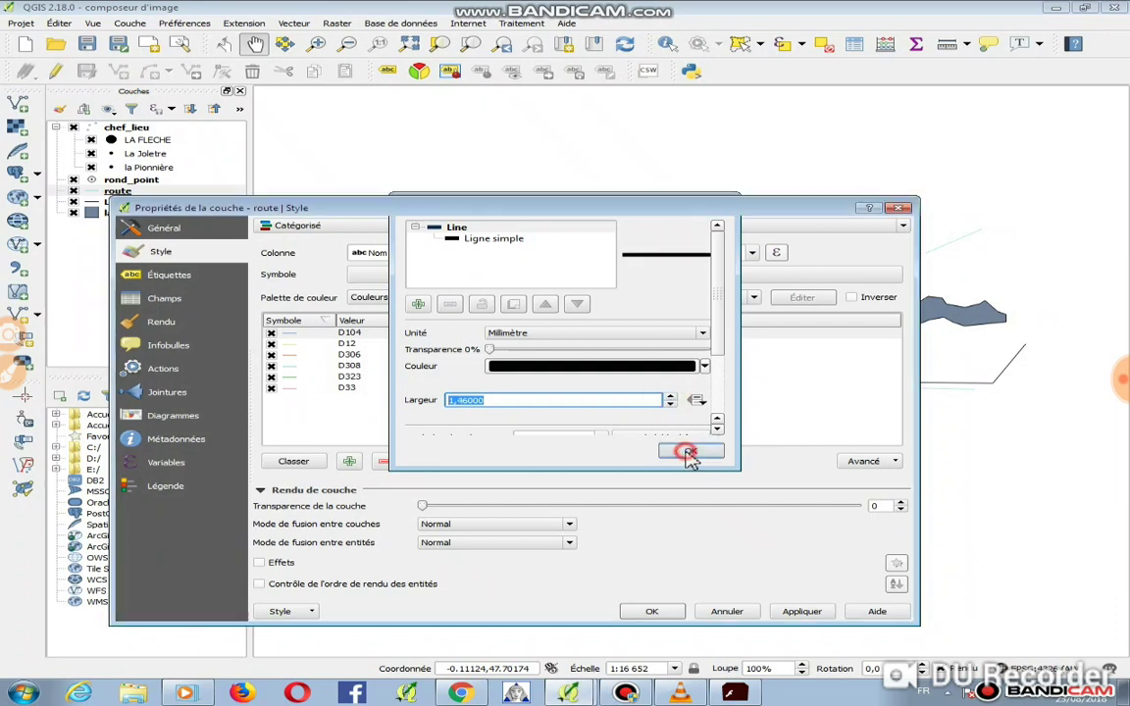
left_click(689, 454)
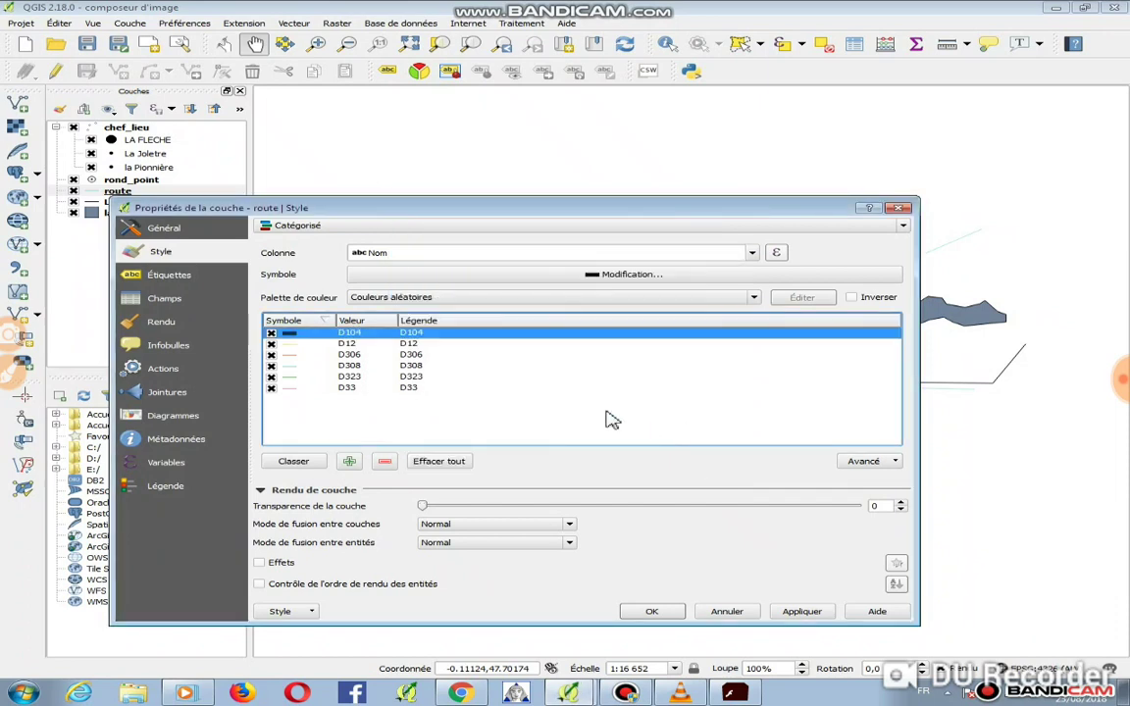
- Give the D12 route category a near-black line (#090a04) 0.26 mm wide, and open the D306 category's symbol for editing
double_click(305, 345)
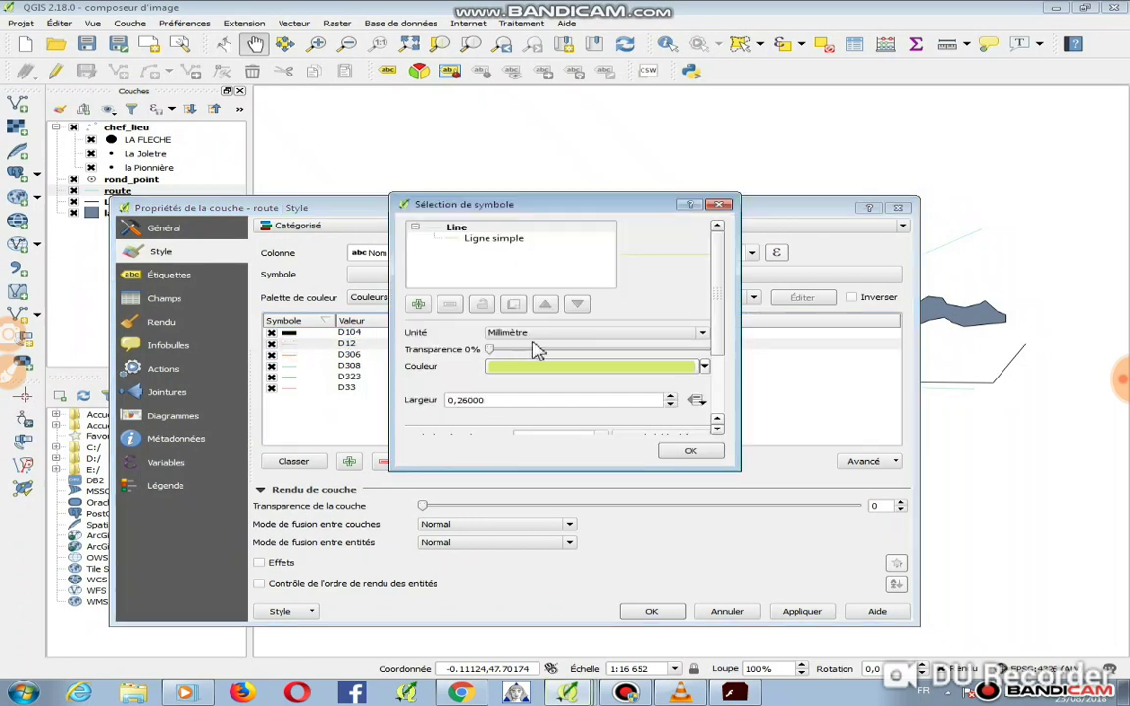
left_click(671, 399)
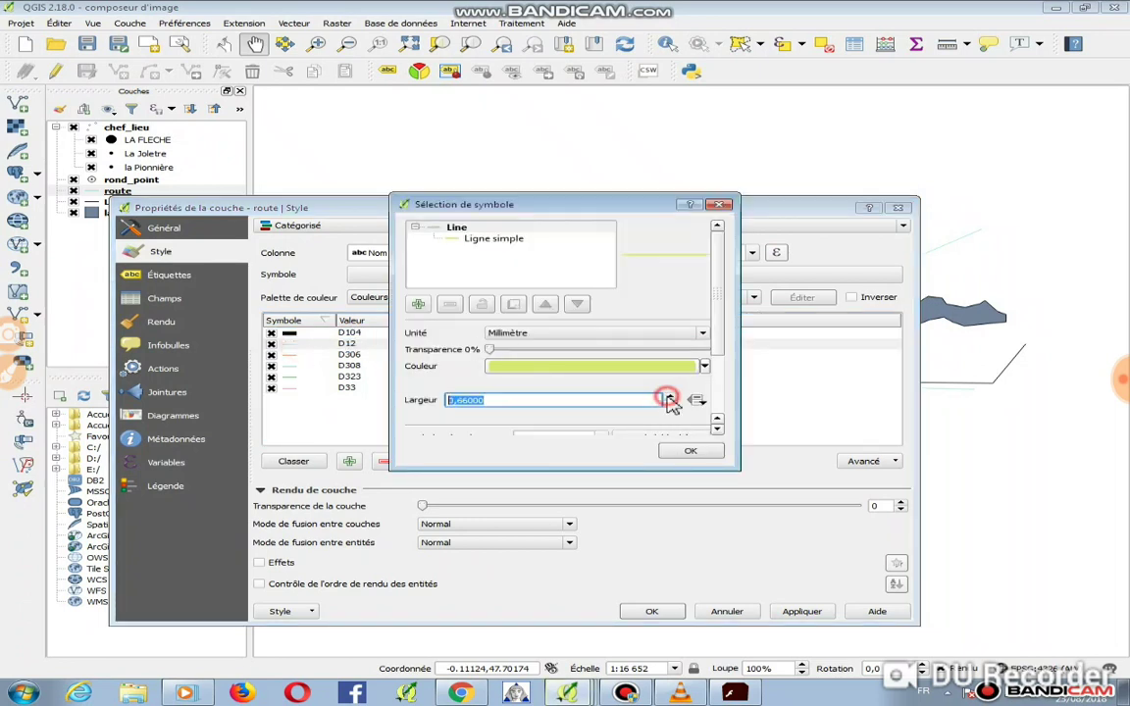
left_click(671, 399)
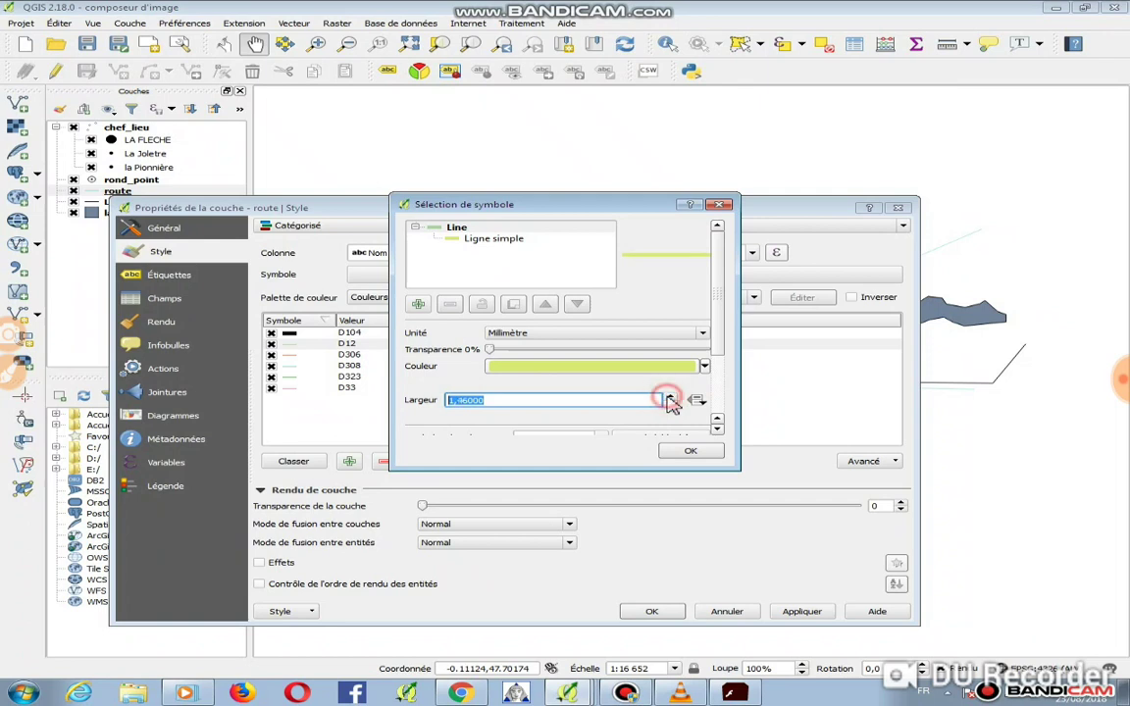
left_click(555, 370)
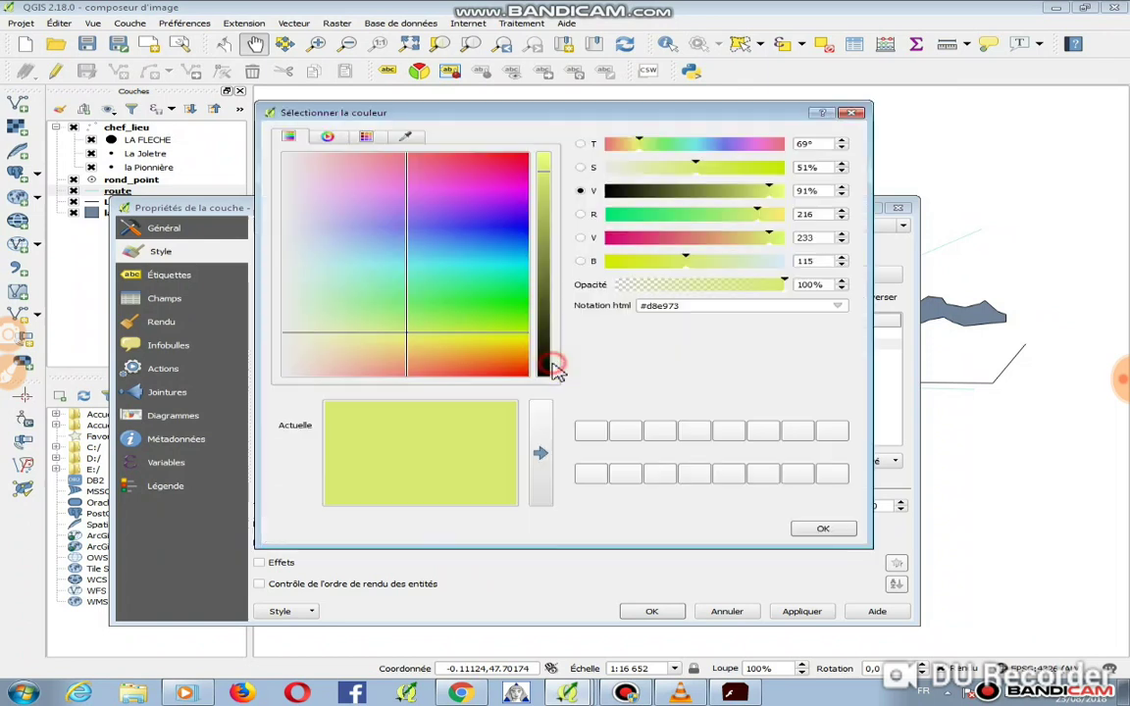
left_click(616, 192)
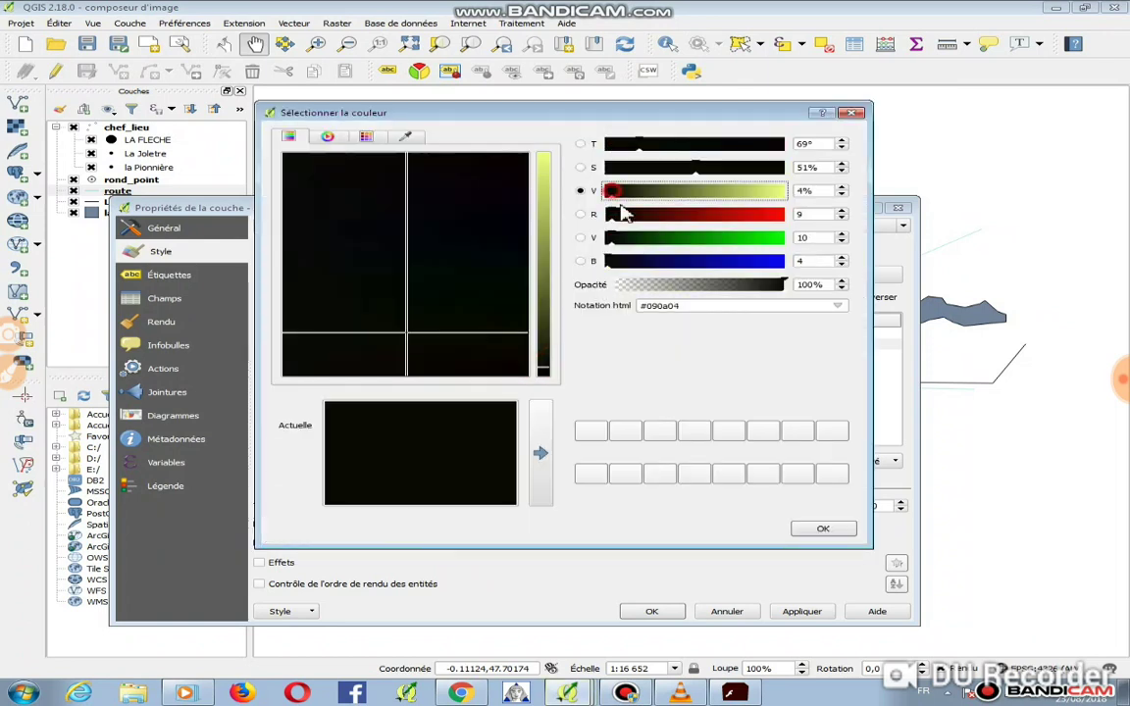
left_click(823, 529)
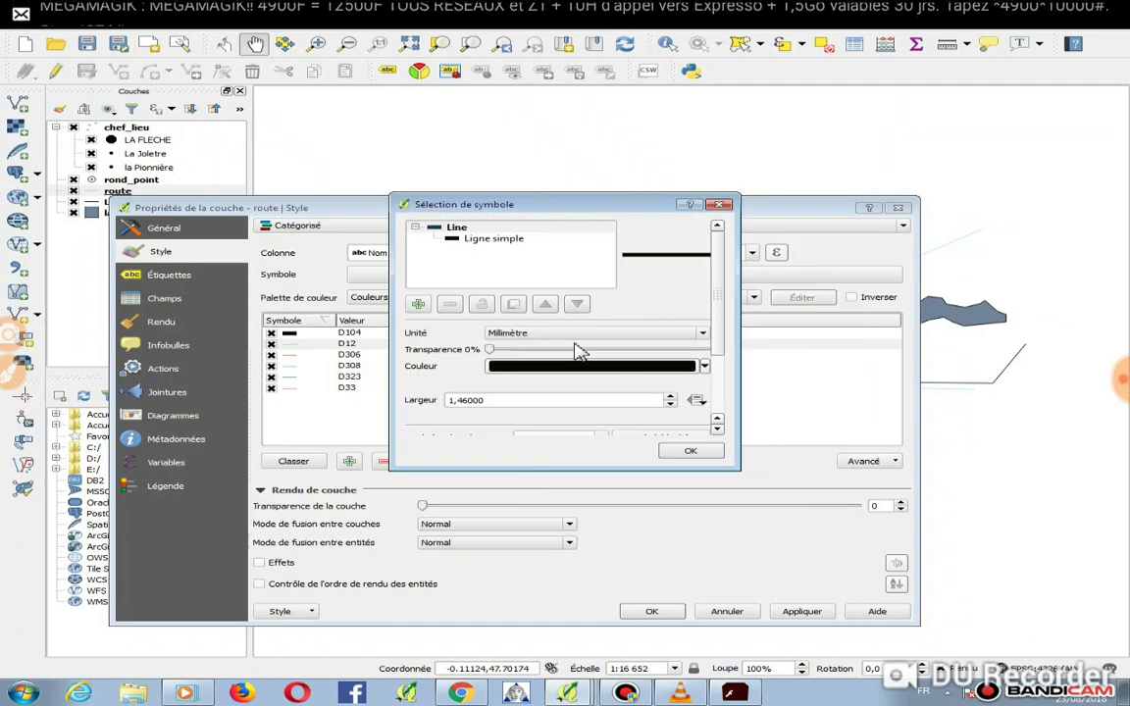
left_click(671, 404)
left_click(673, 405)
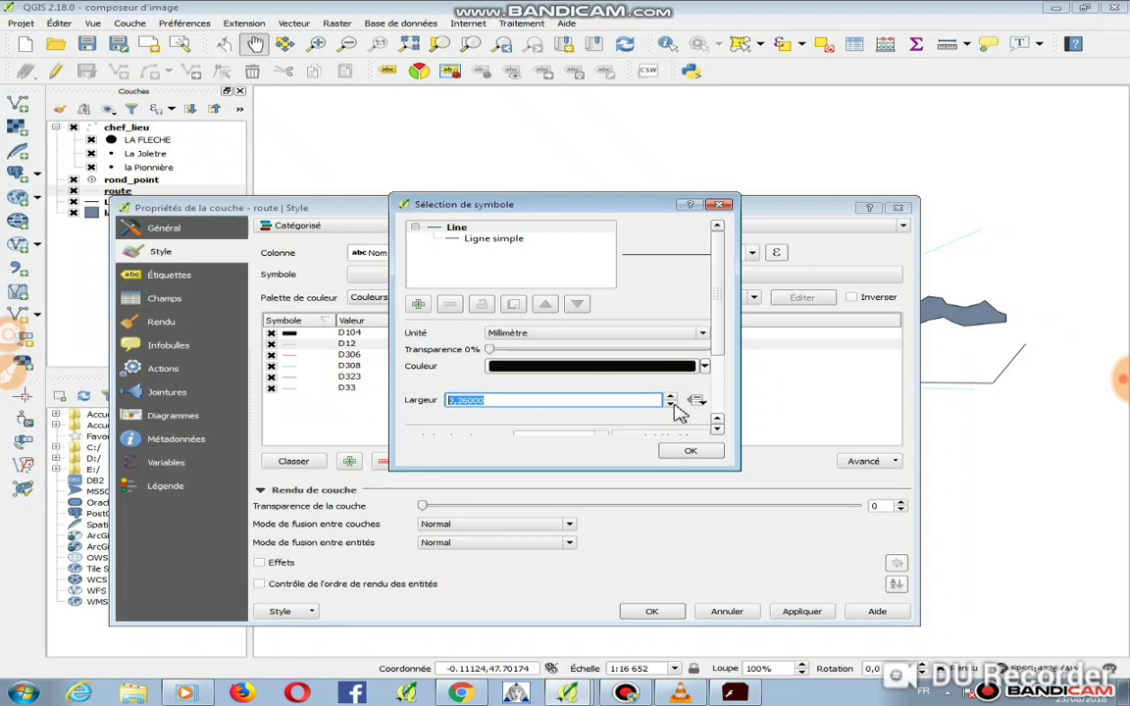
left_click(692, 454)
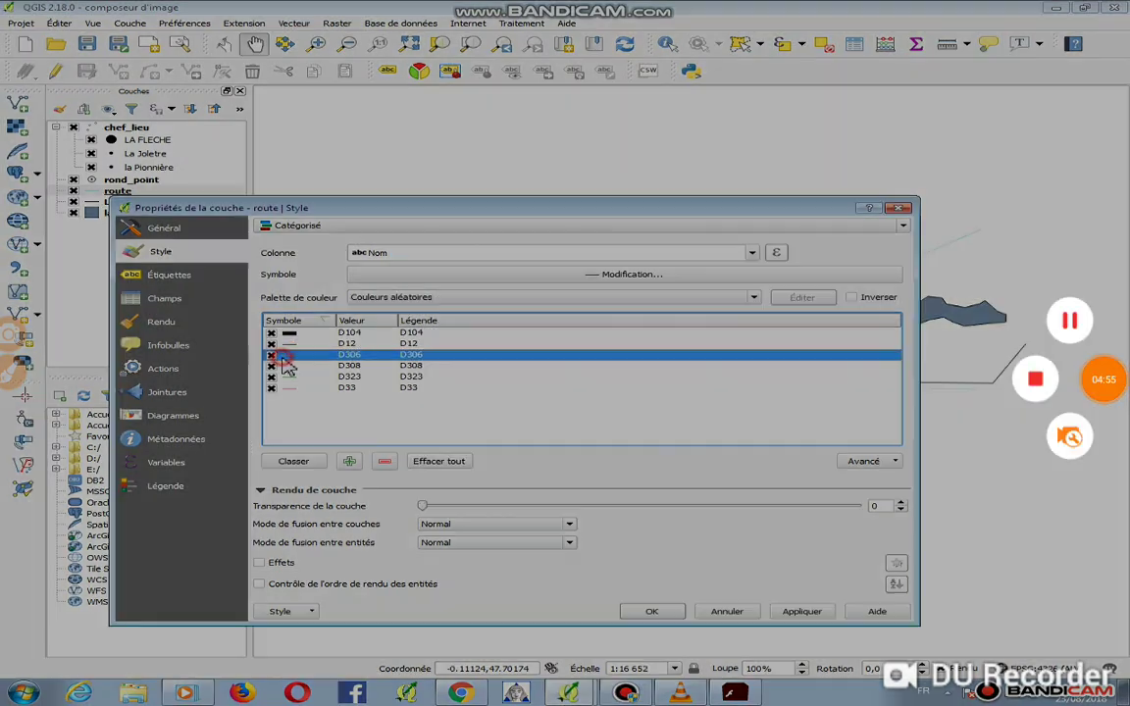
double_click(285, 365)
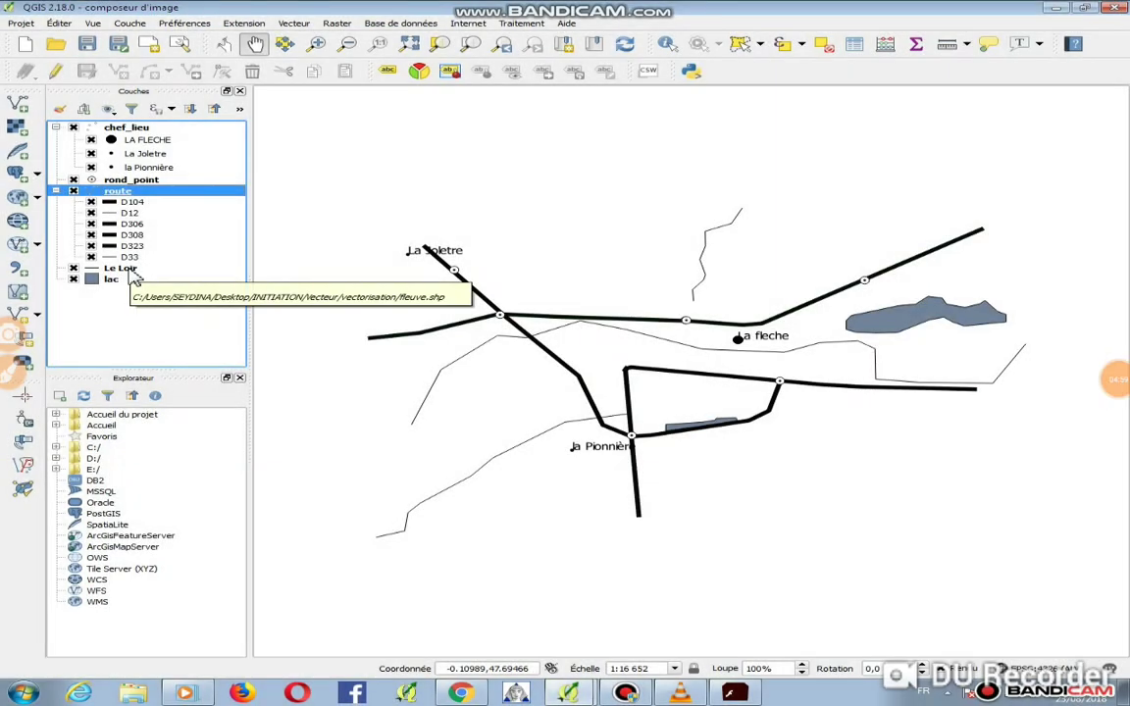
- Style the Le Loir layer as a blue line 1.06 mm wide and apply it
left_click(128, 270)
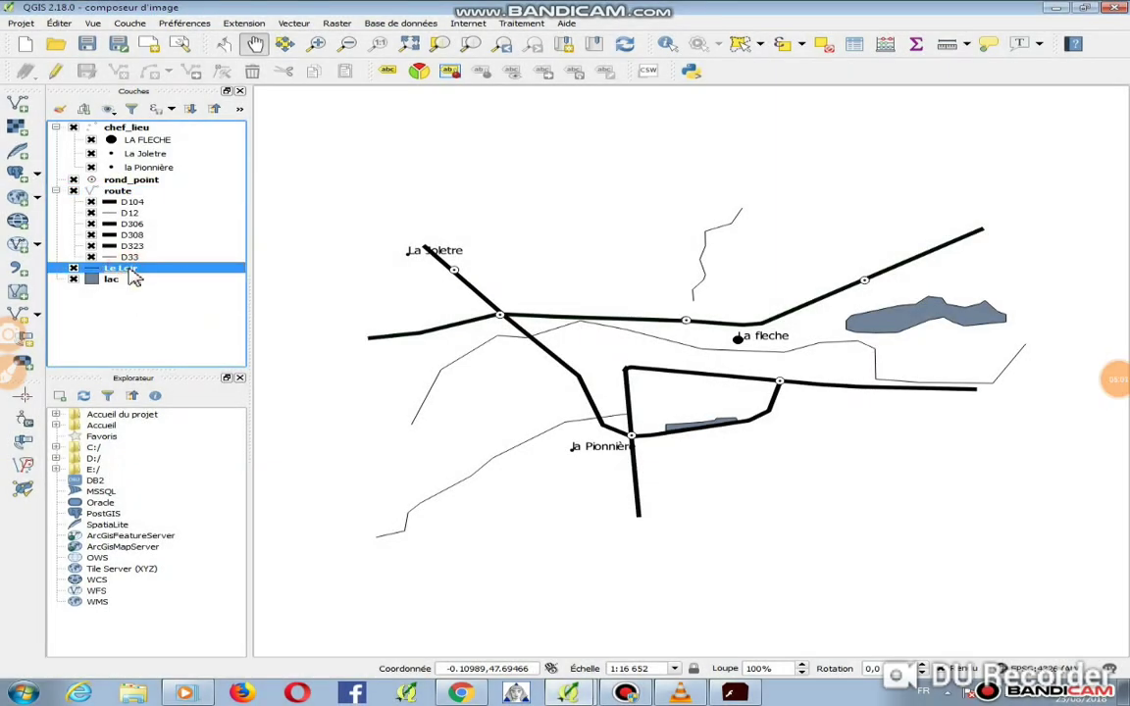
double_click(129, 271)
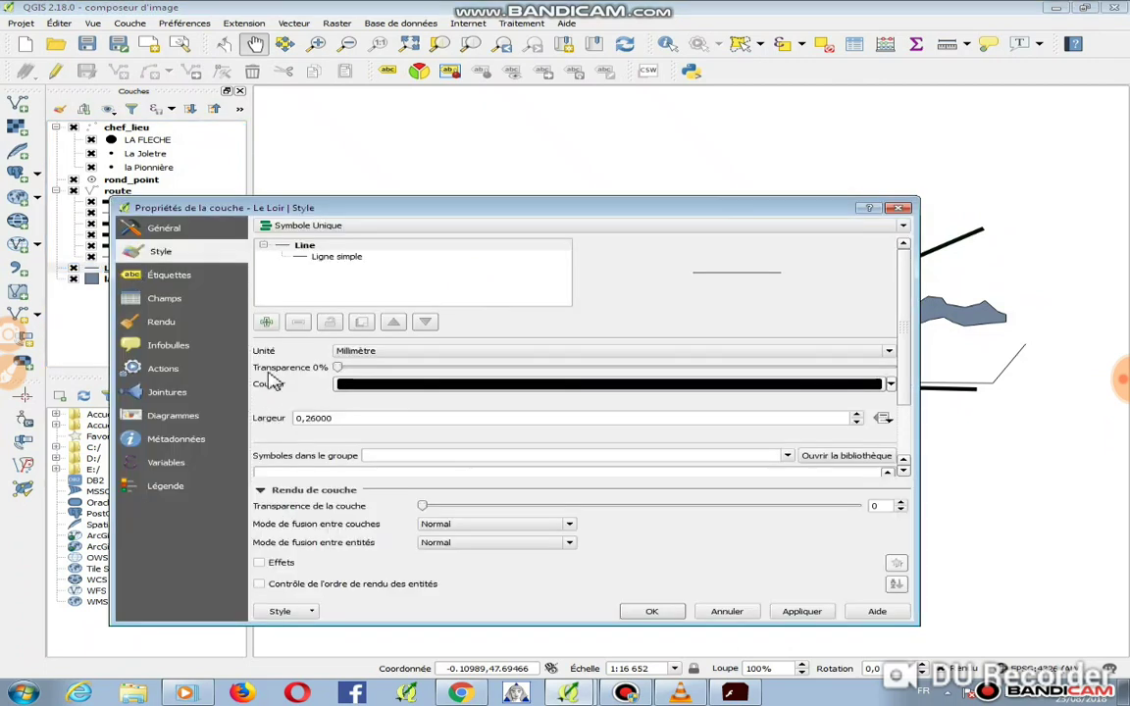
left_click(892, 386)
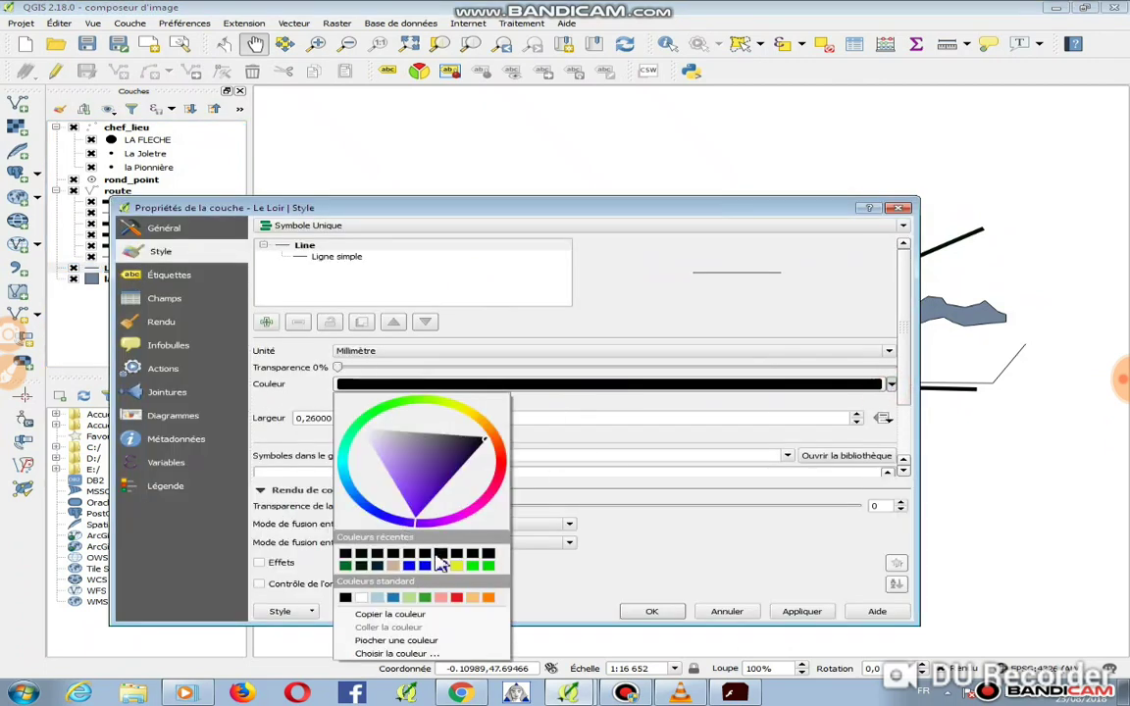
left_click(410, 566)
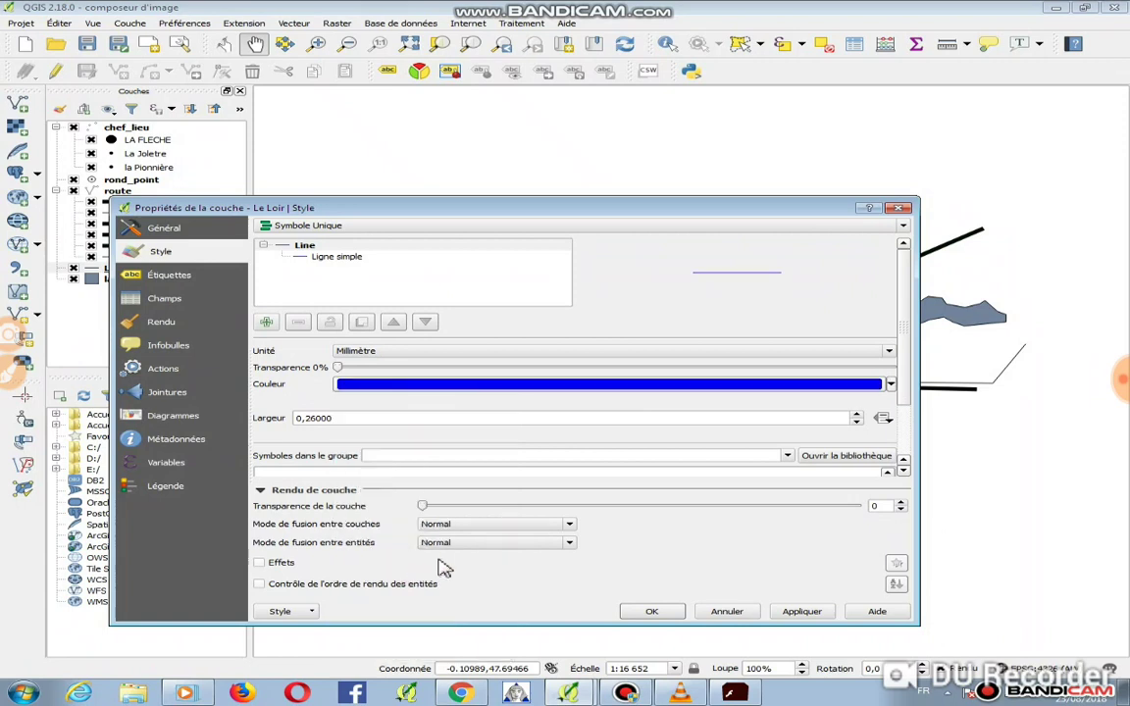
left_click(858, 416)
left_click(858, 416)
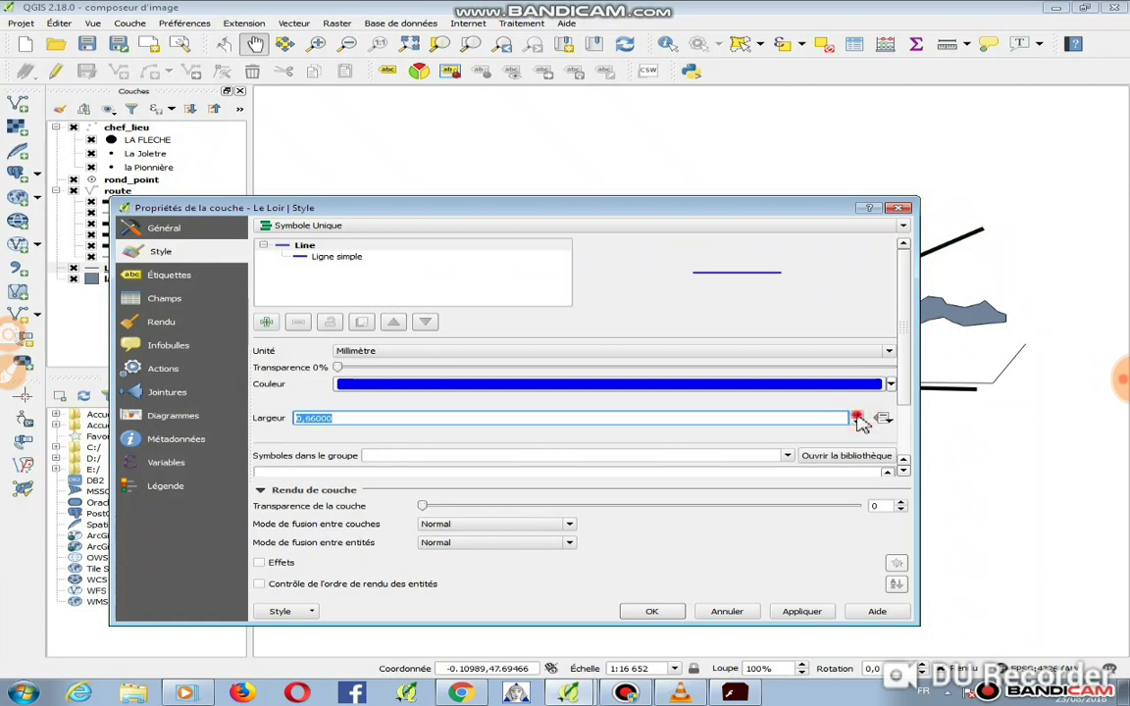
left_click(858, 416)
left_click(857, 416)
left_click(815, 613)
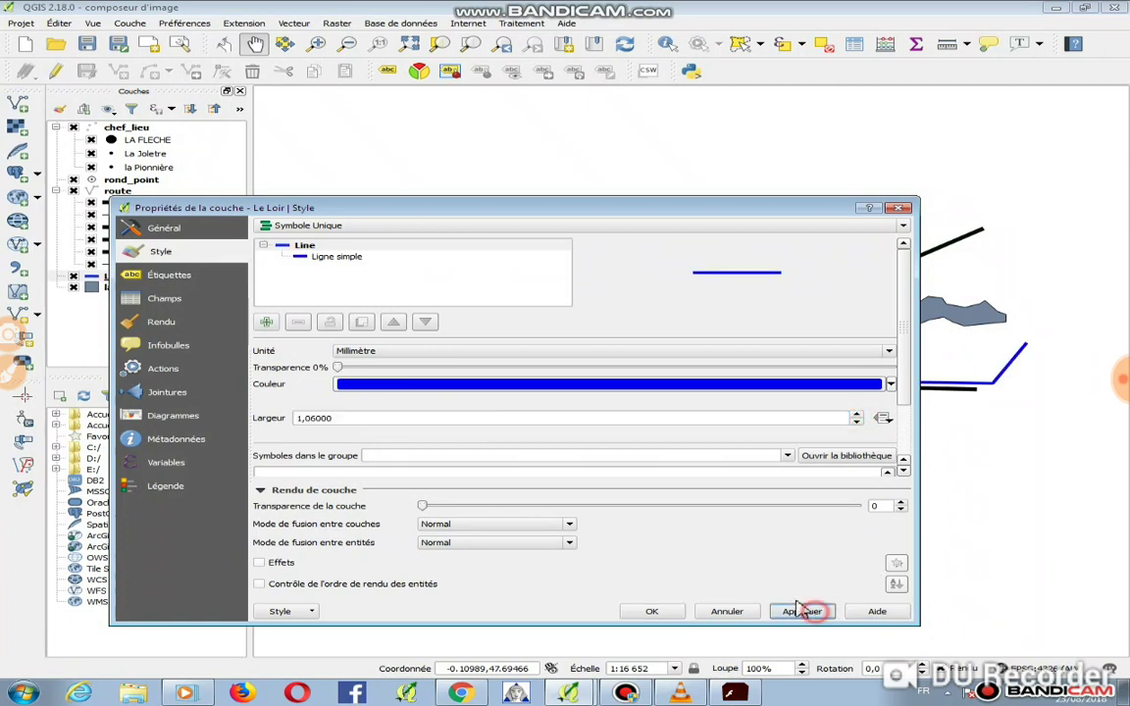
- Confirm the Le Loir style, and fill the lac layer's polygons with the same blue
left_click(653, 612)
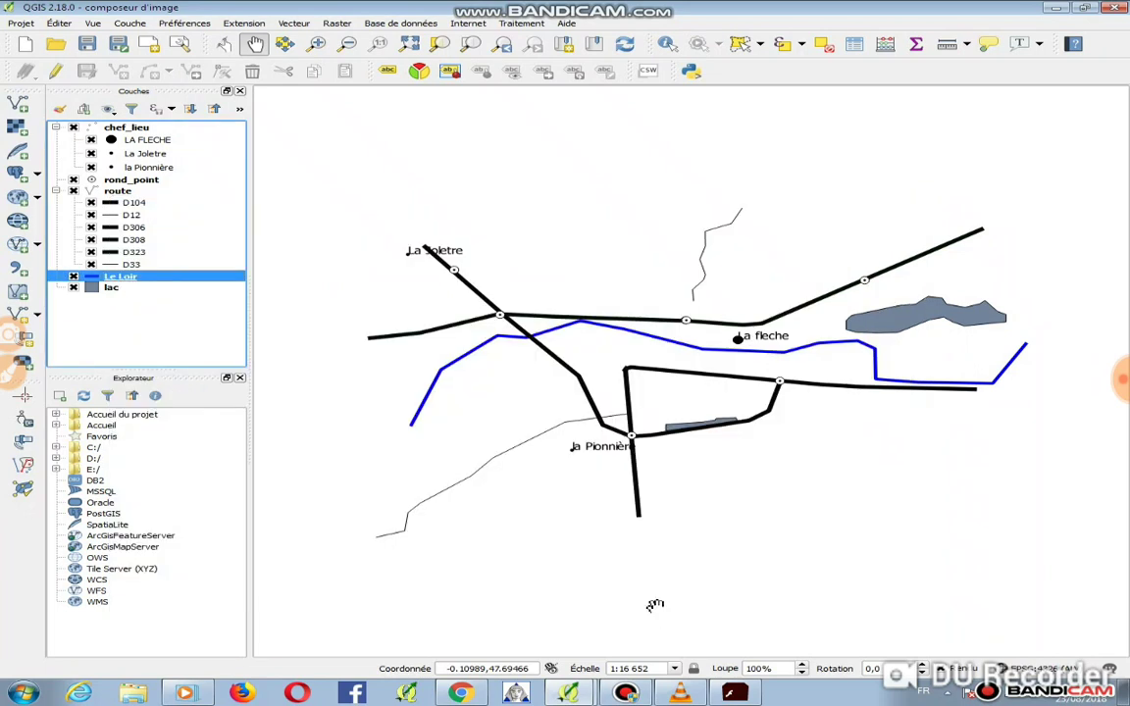
left_click(115, 291)
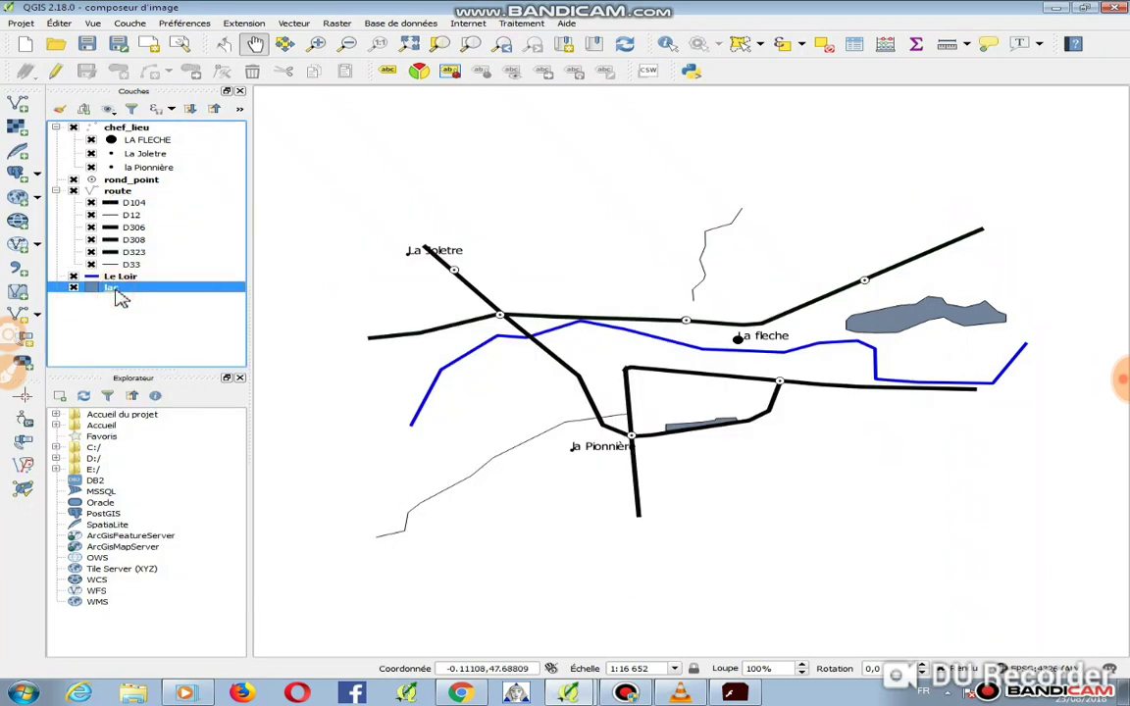
double_click(115, 291)
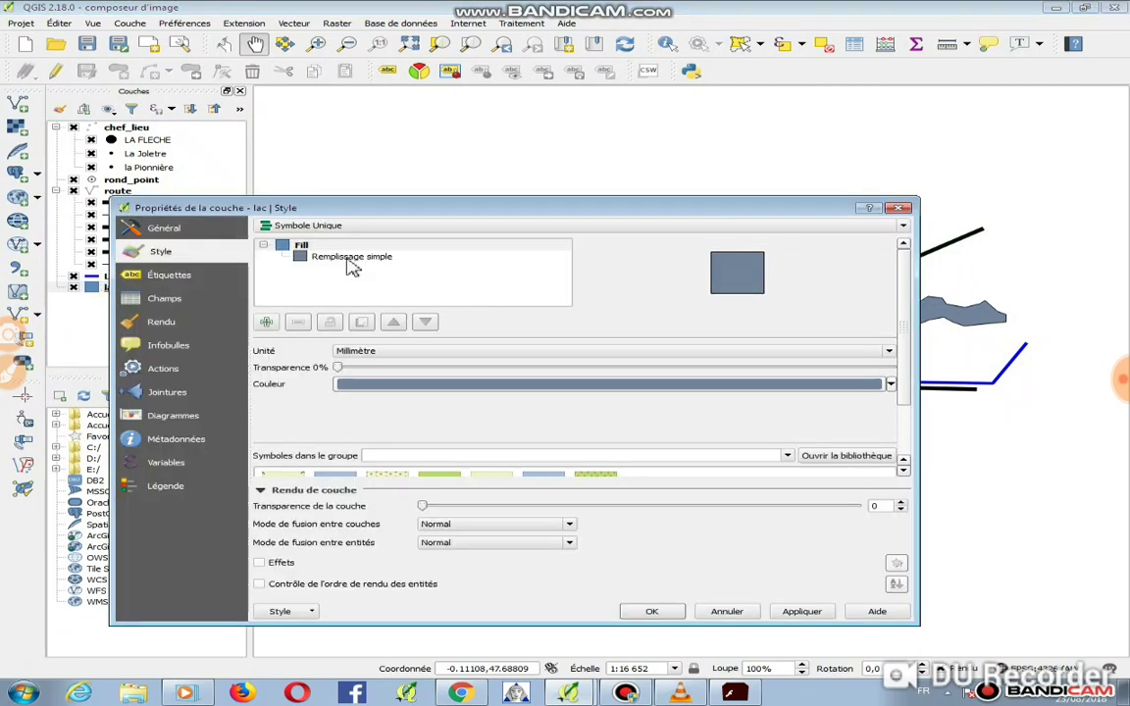
left_click(377, 258)
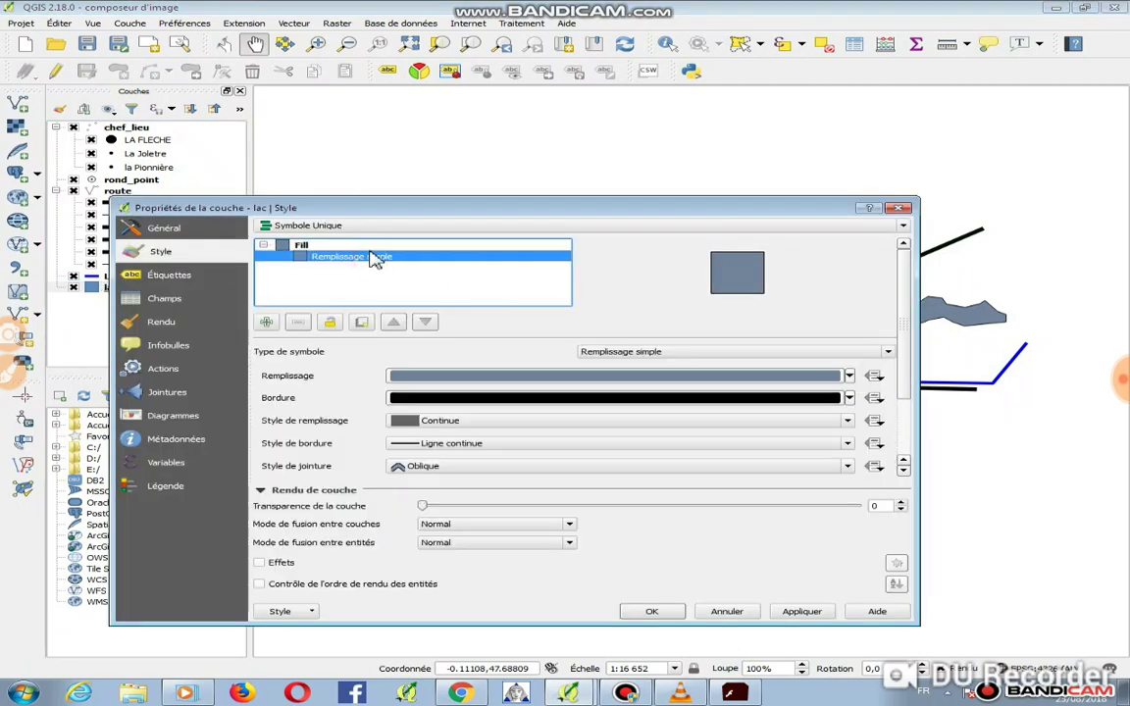
left_click(370, 246)
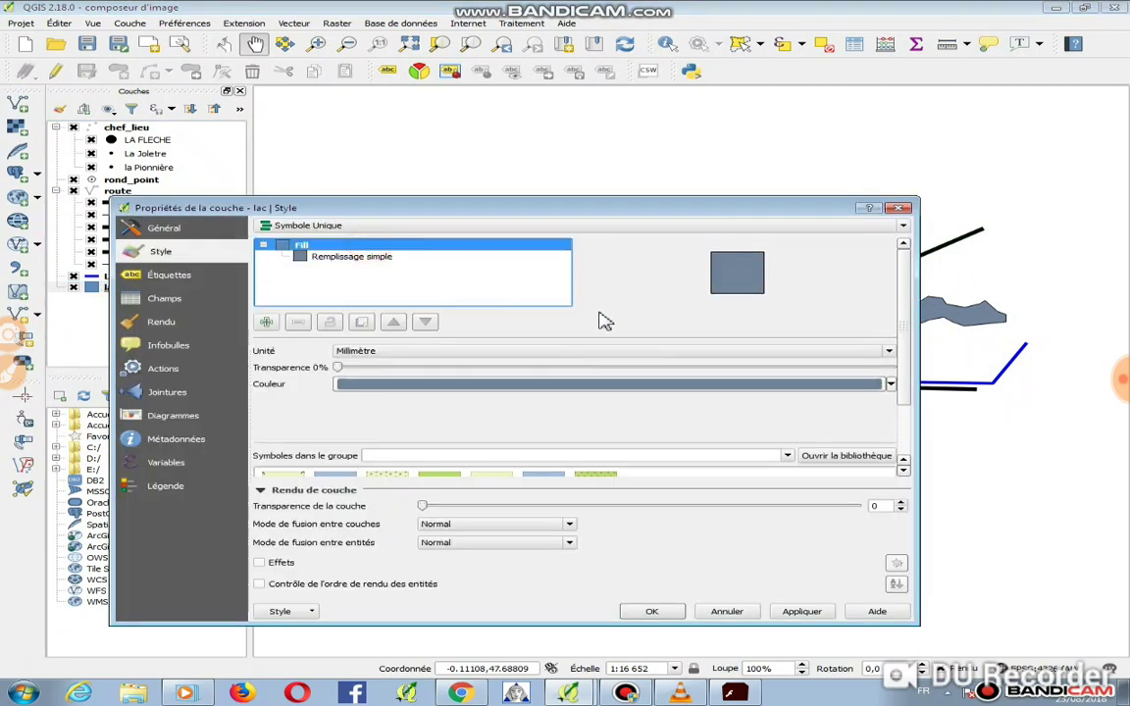
left_click(890, 383)
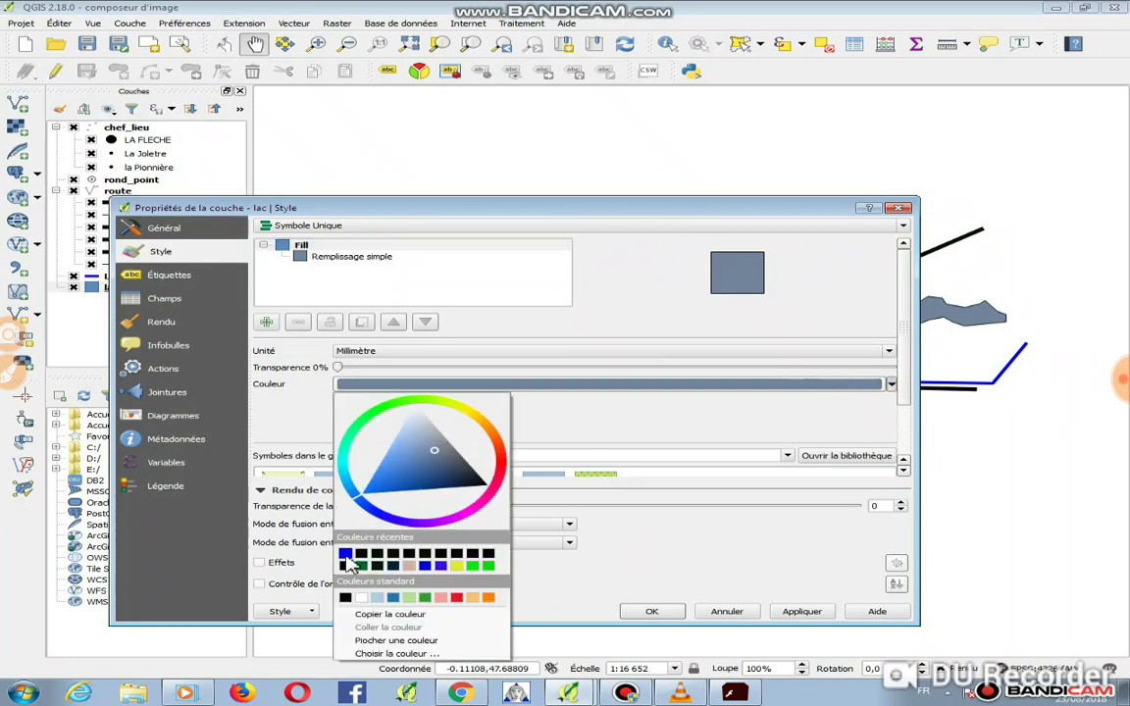
left_click(346, 555)
left_click(805, 614)
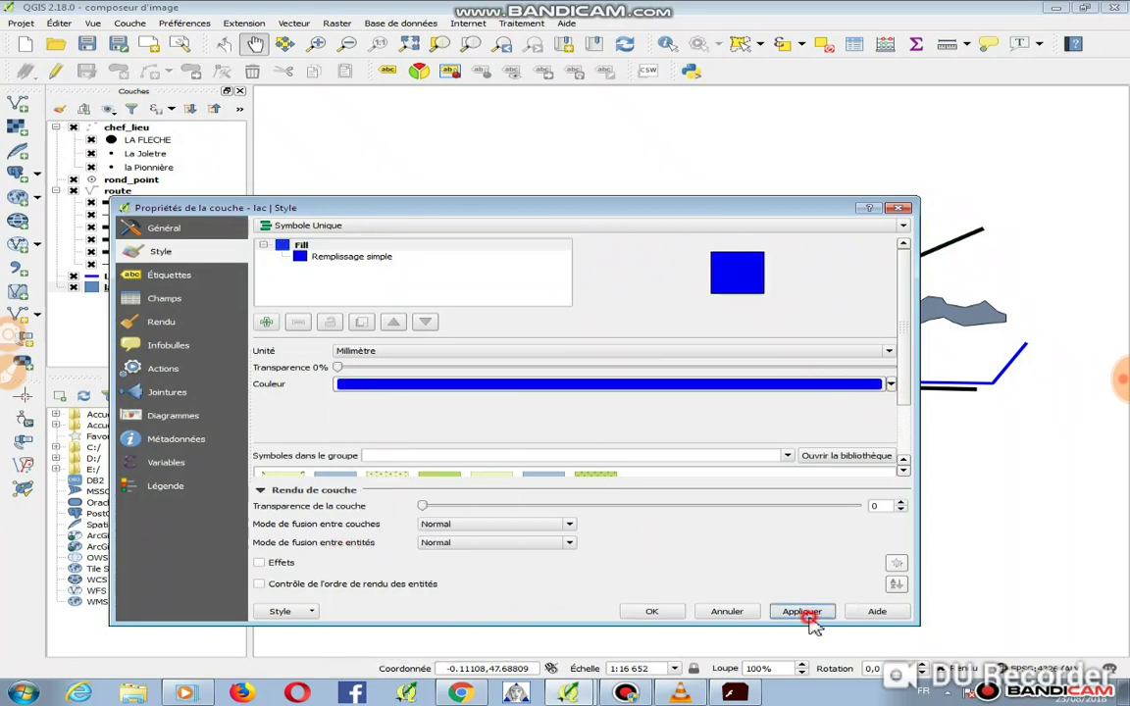
left_click(655, 612)
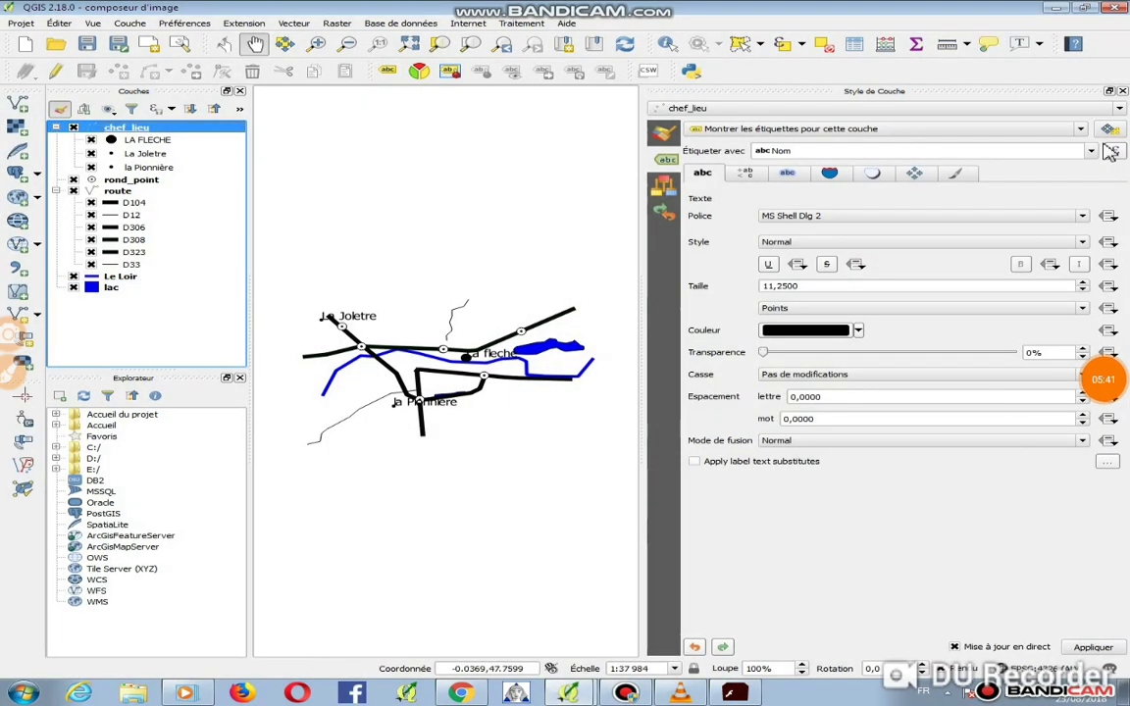
- Close the chef_lieu label settings and turn on labels for the route layer using the Nom field
left_click(1123, 91)
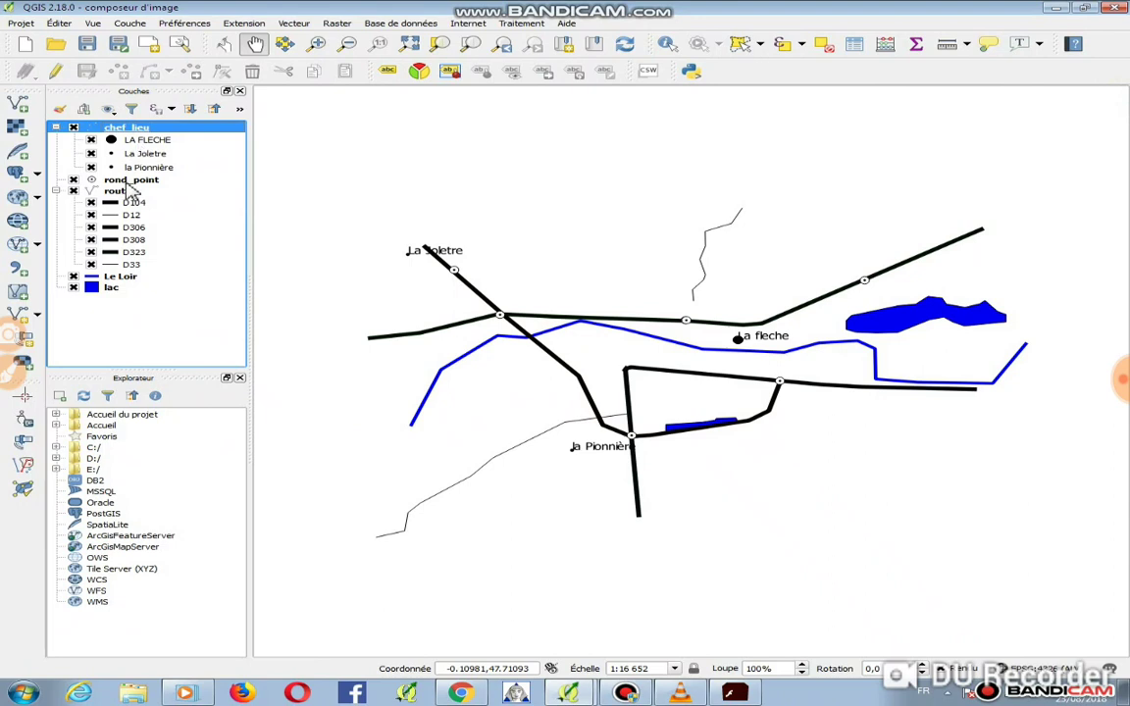
left_click(130, 181)
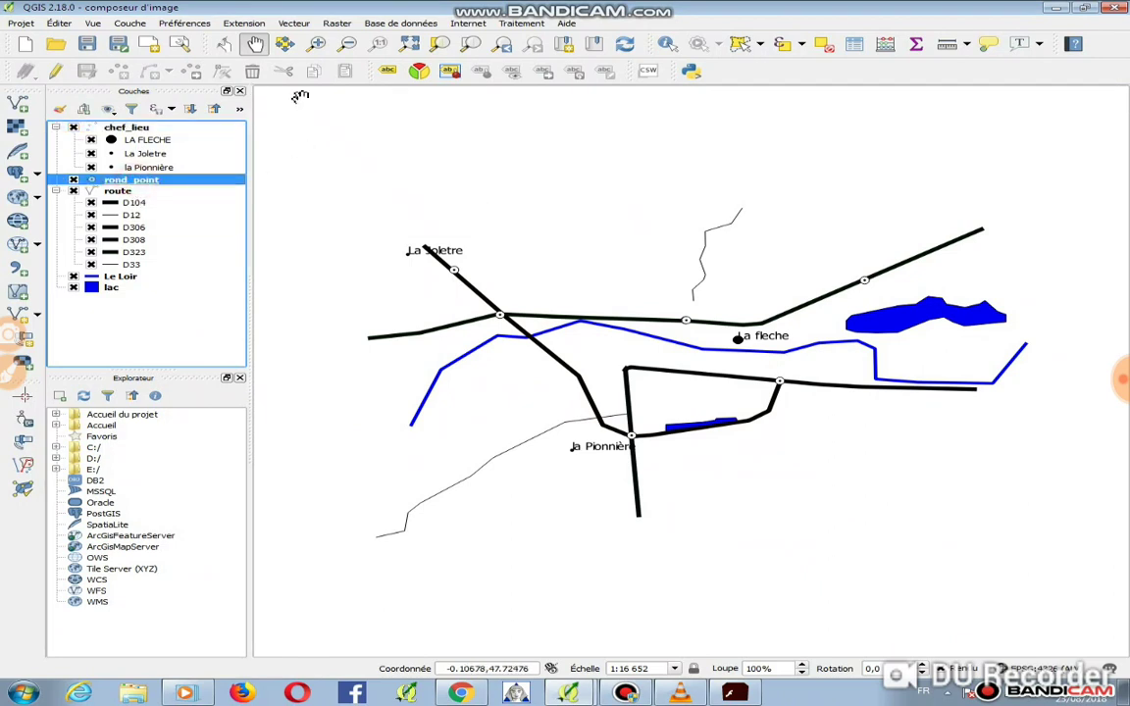
left_click(117, 190)
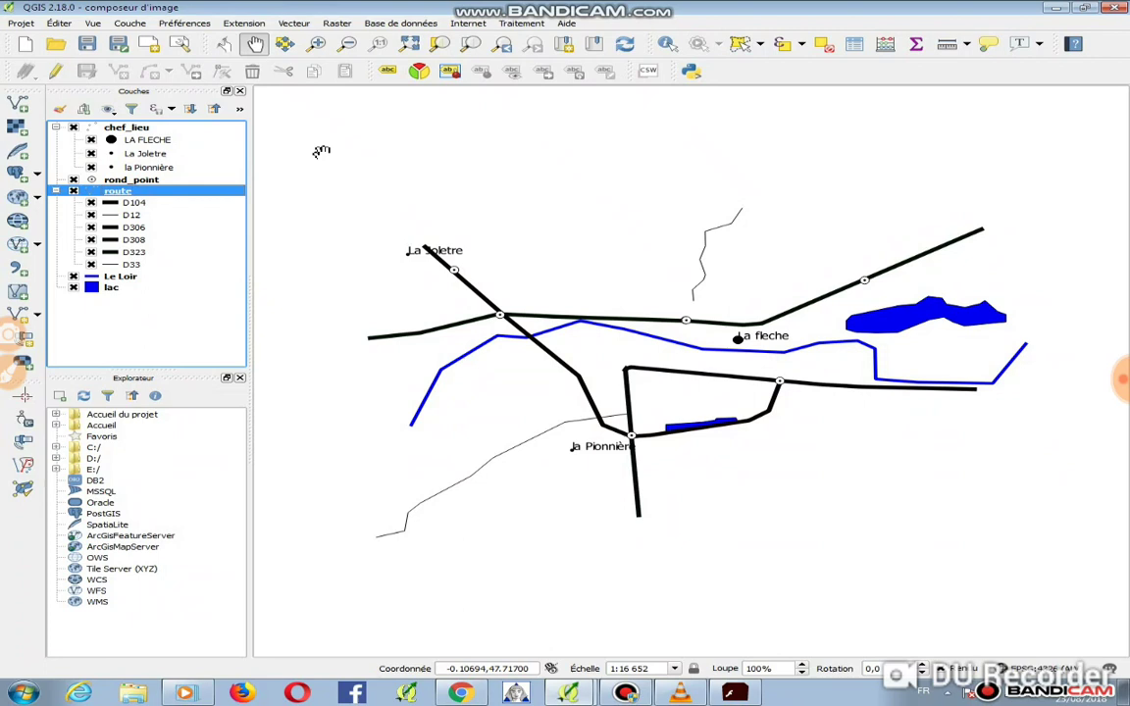
left_click(390, 77)
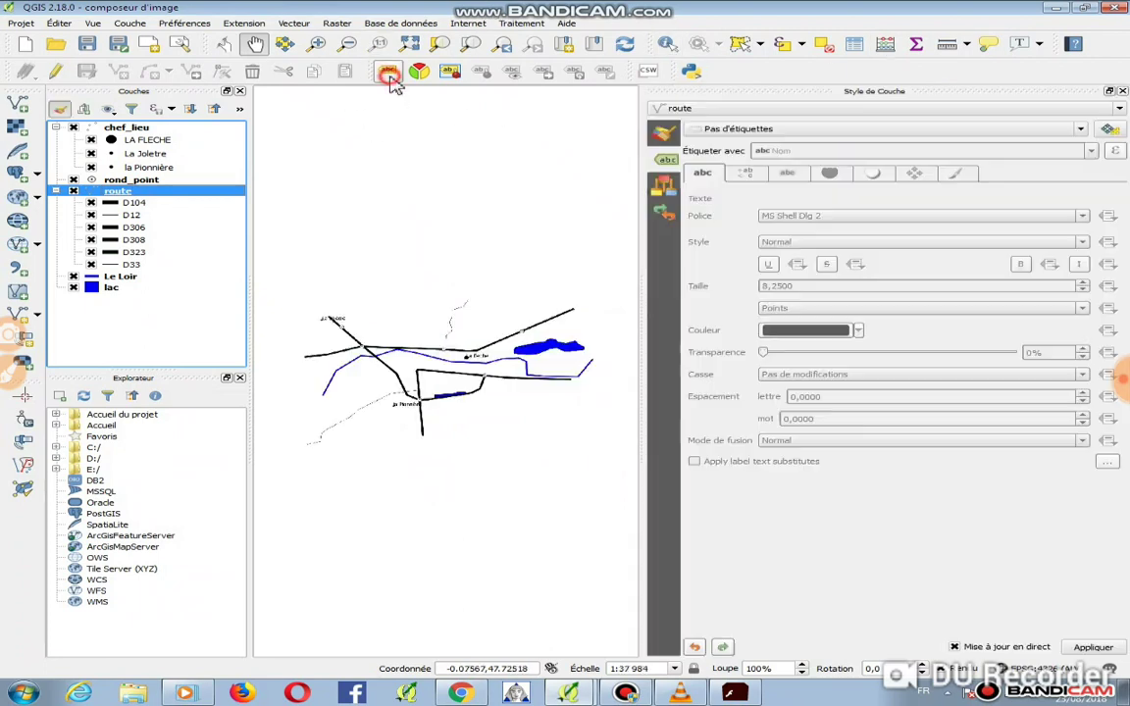
left_click(1087, 110)
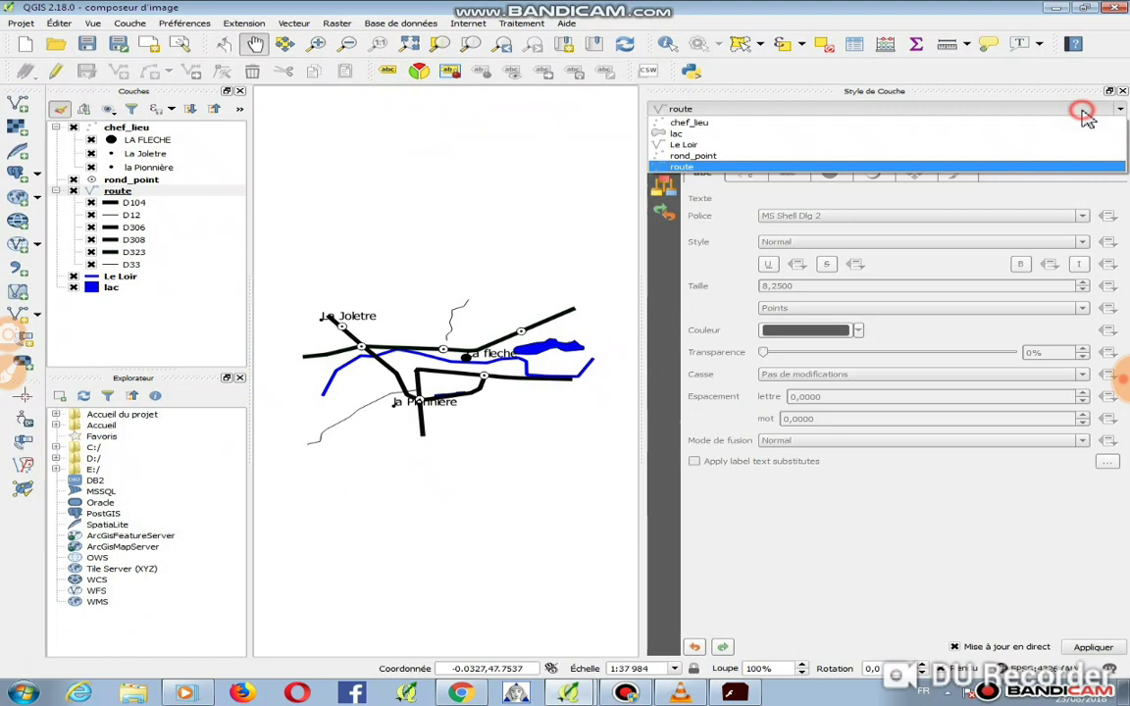
left_click(1023, 169)
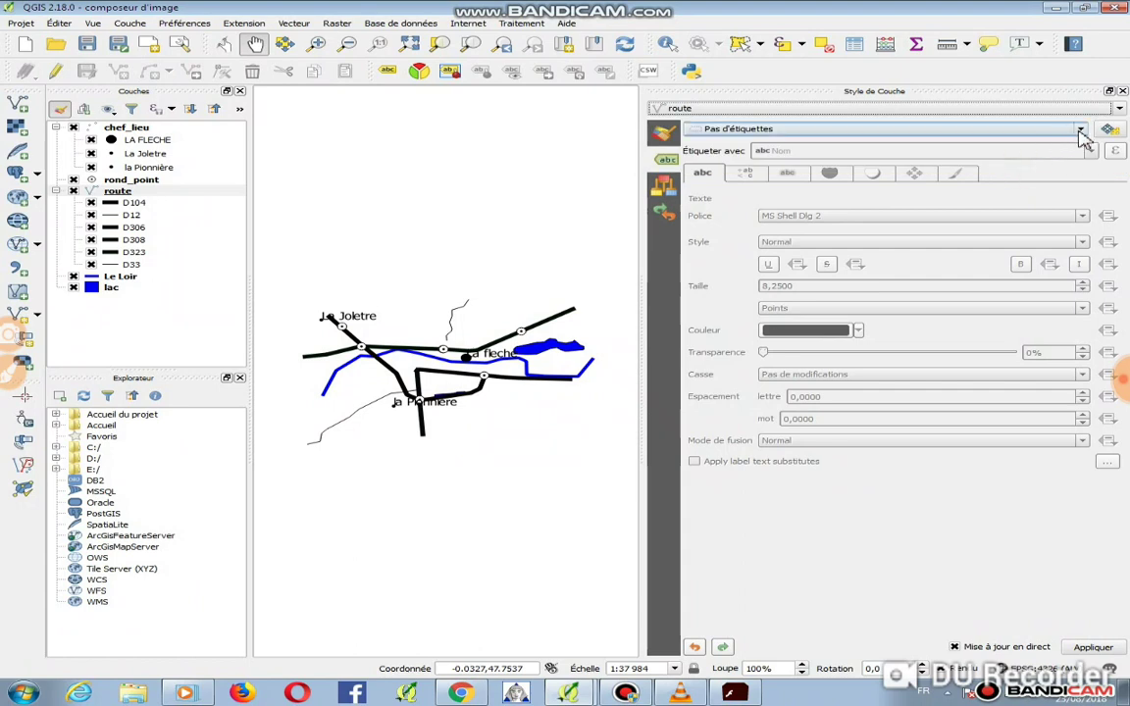
left_click(1081, 130)
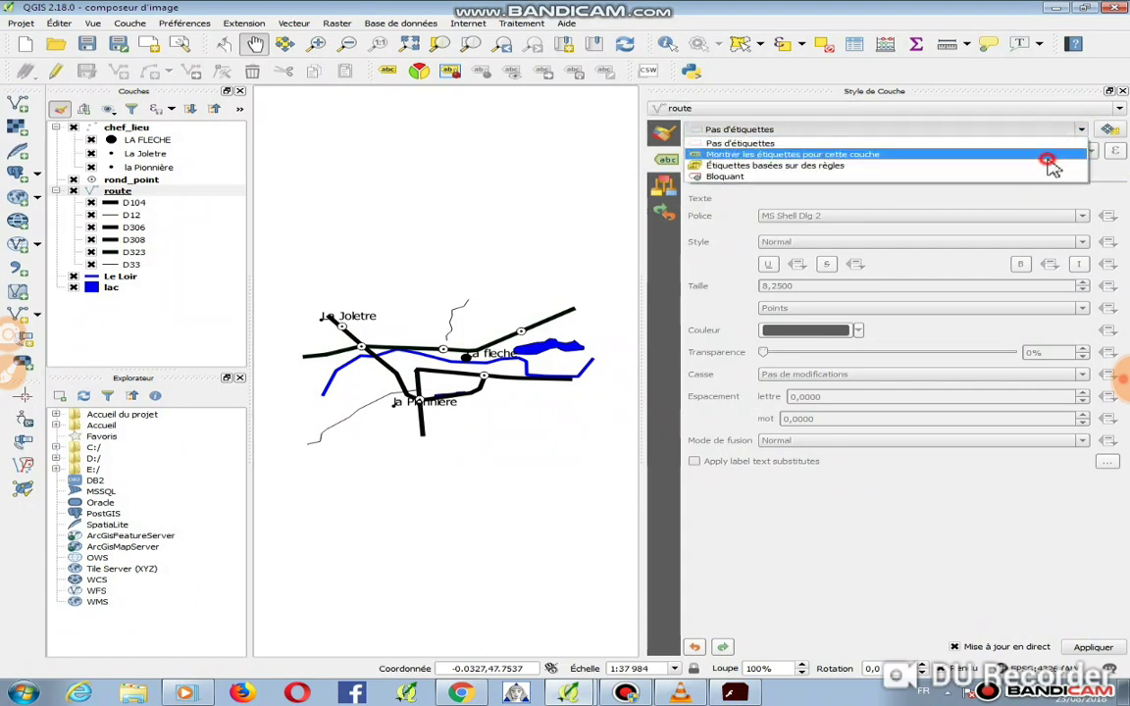
left_click(1048, 159)
left_click(1091, 152)
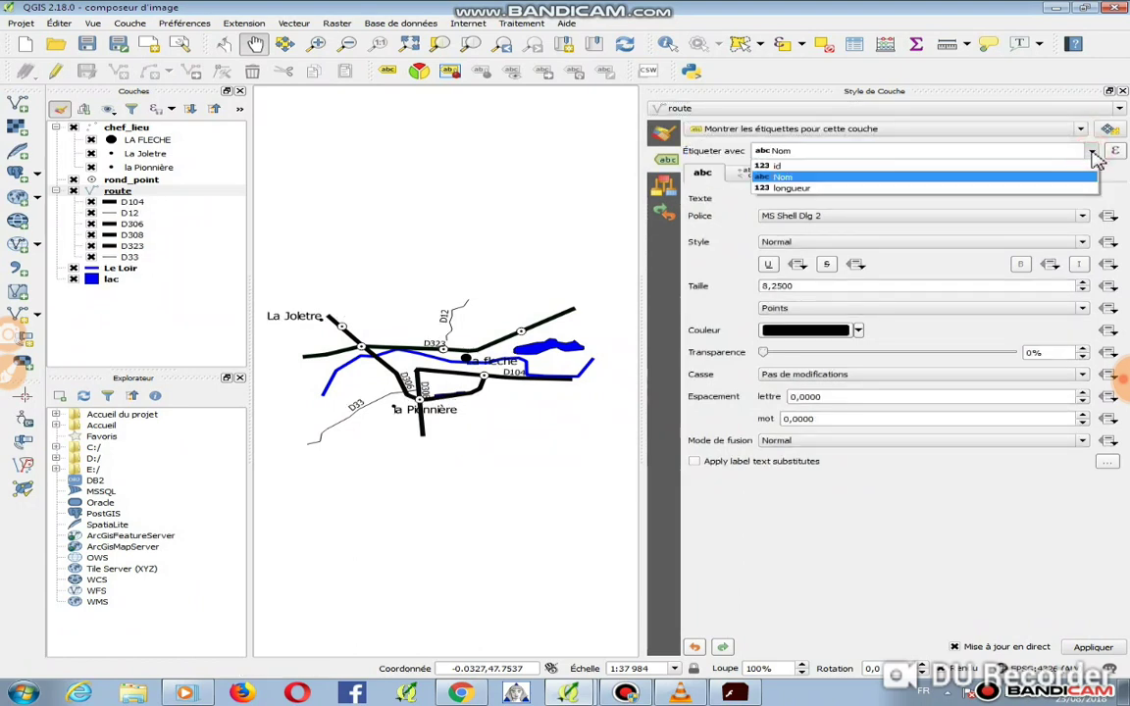
left_click(1078, 178)
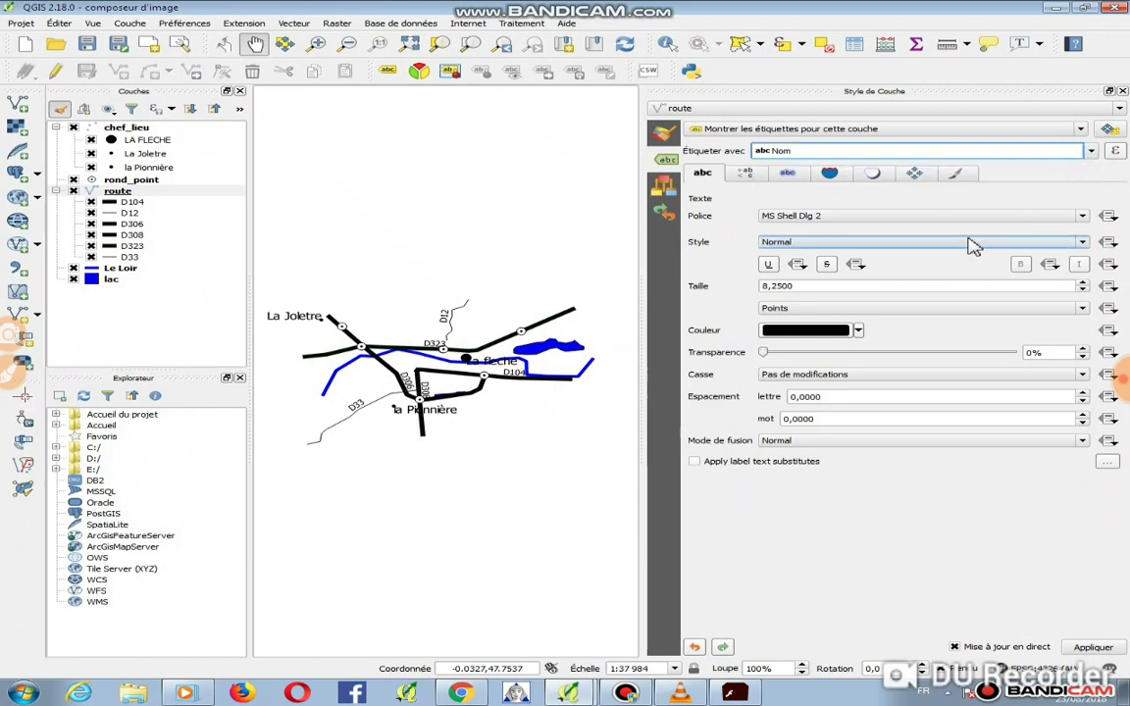